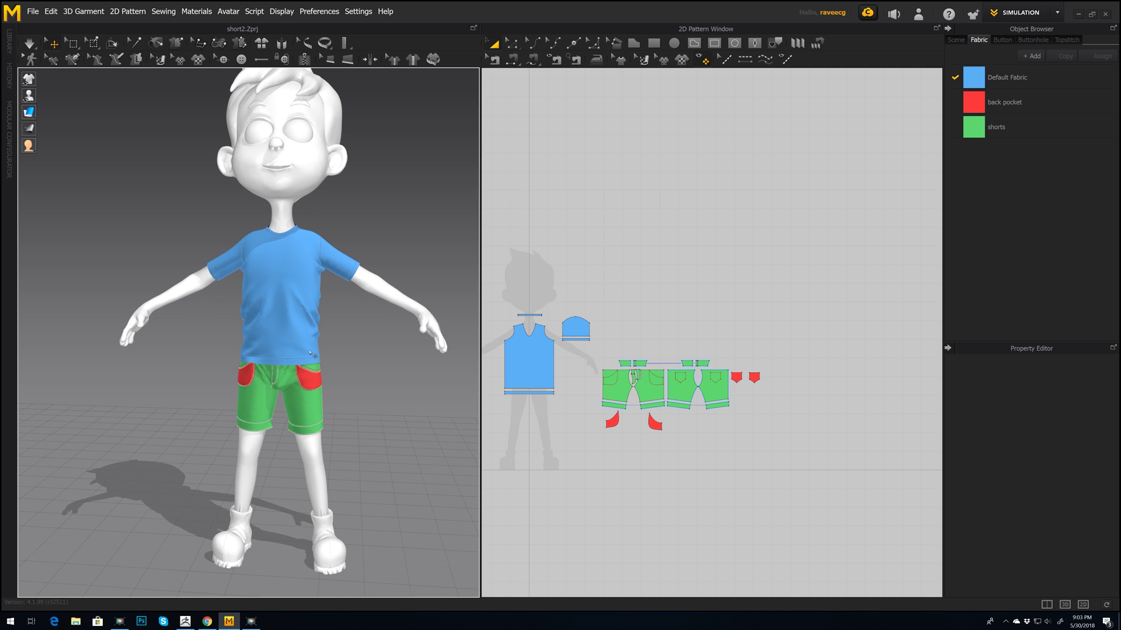
Step: Select the shirt's front panel and its hem band and move them away from the body to expose the shorts' waistband
middle_drag(327, 382, 335, 368)
scroll(345, 351, up, 3)
scroll(344, 353, up, 2)
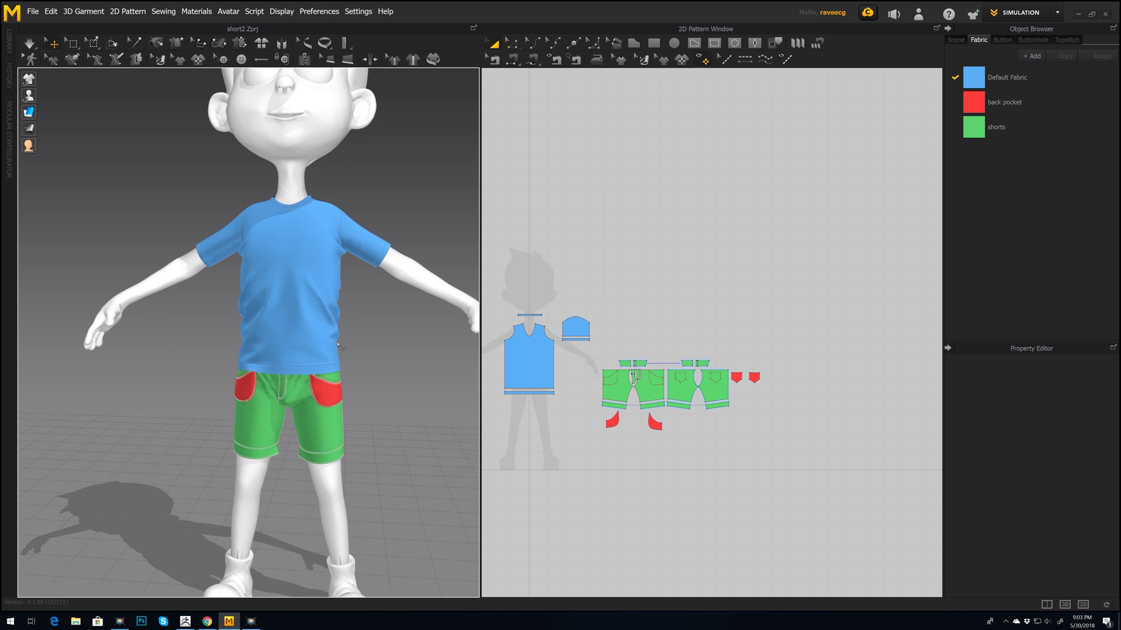
scroll(299, 337, up, 2)
scroll(303, 337, up, 2)
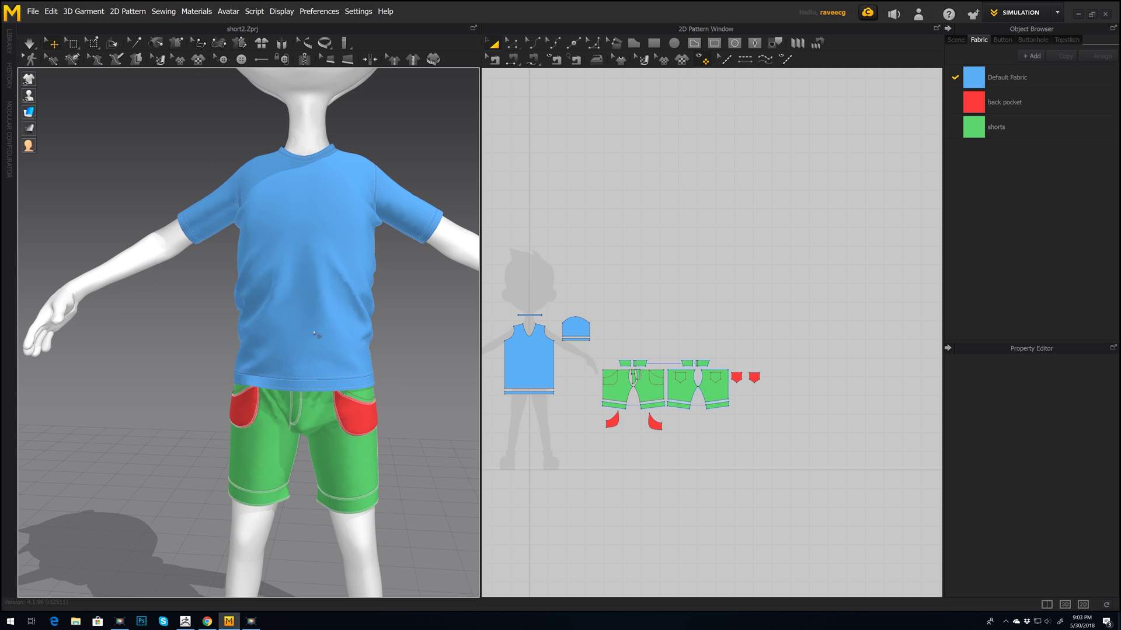
click(314, 367)
right_drag(317, 369, 326, 303)
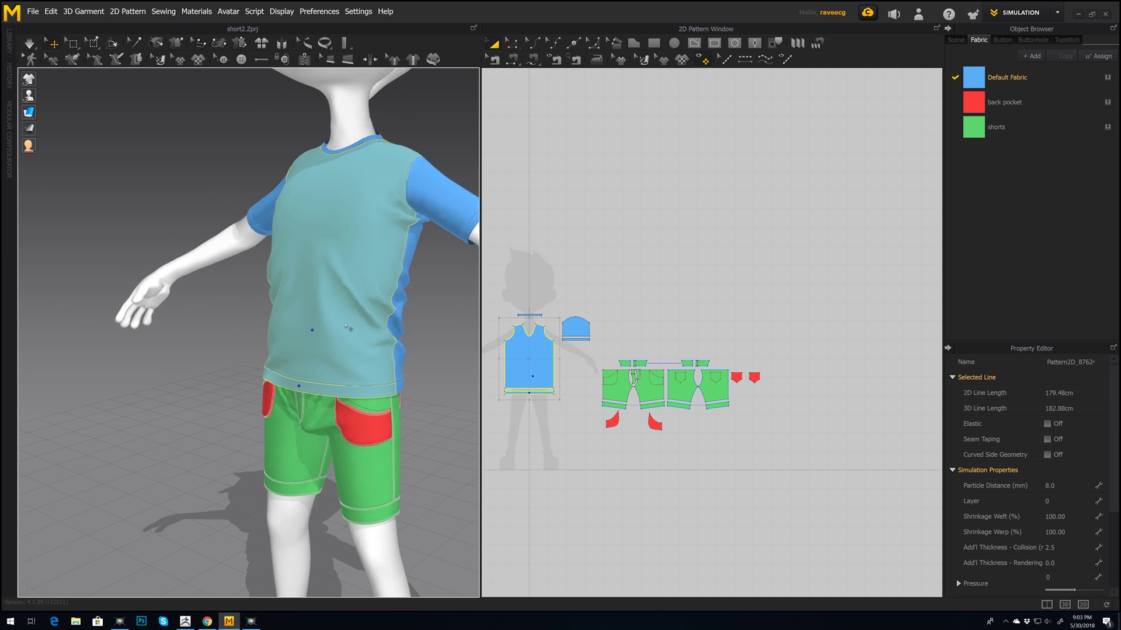
drag(327, 304, 300, 276)
scroll(292, 347, up, 5)
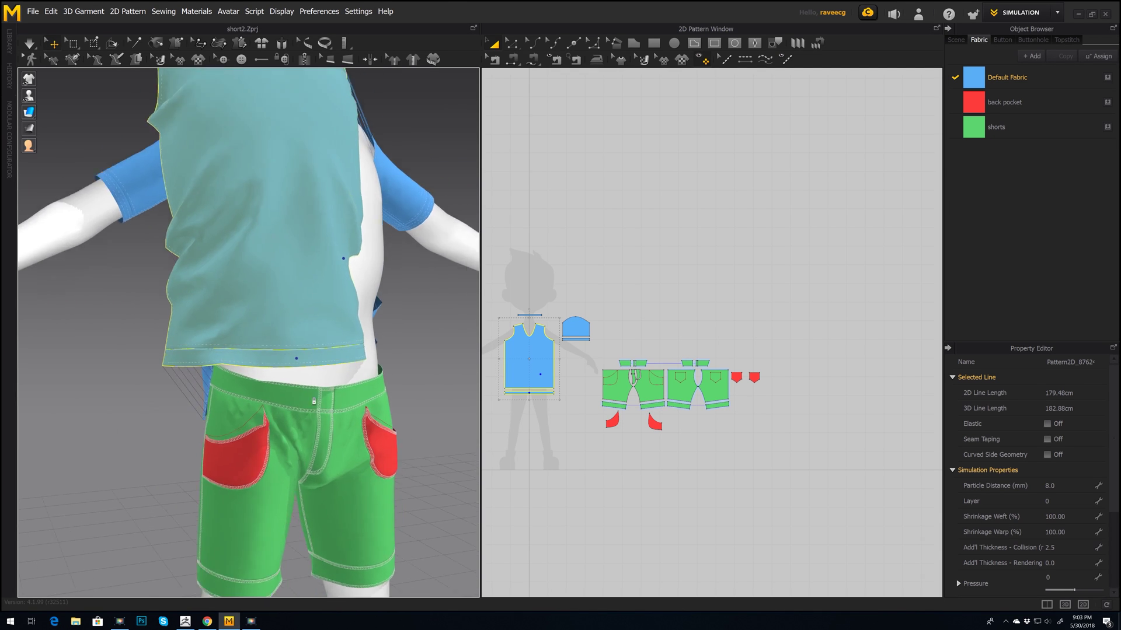
Step: Place a button at the centre front of the shorts' waistband, above the fly
click(240, 59)
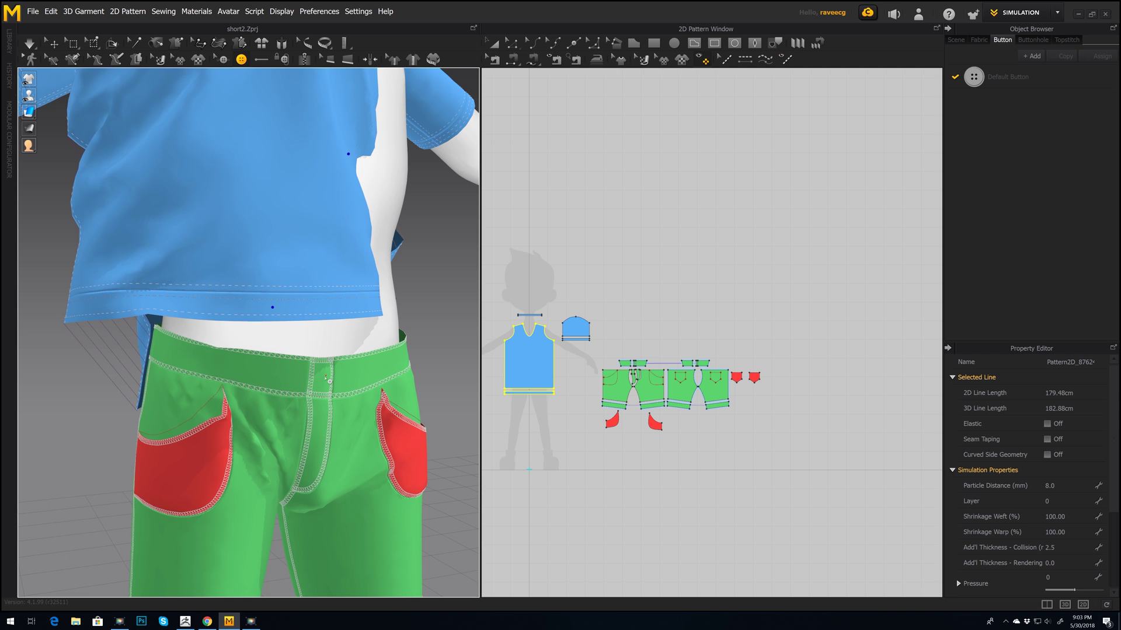
scroll(679, 379, up, 10)
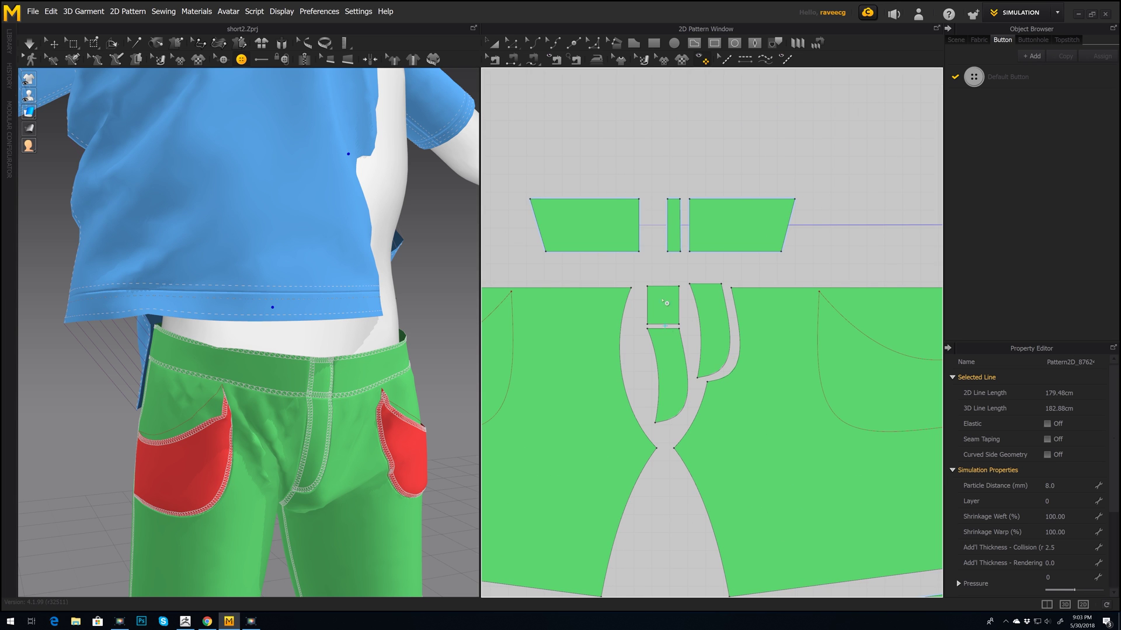
click(322, 381)
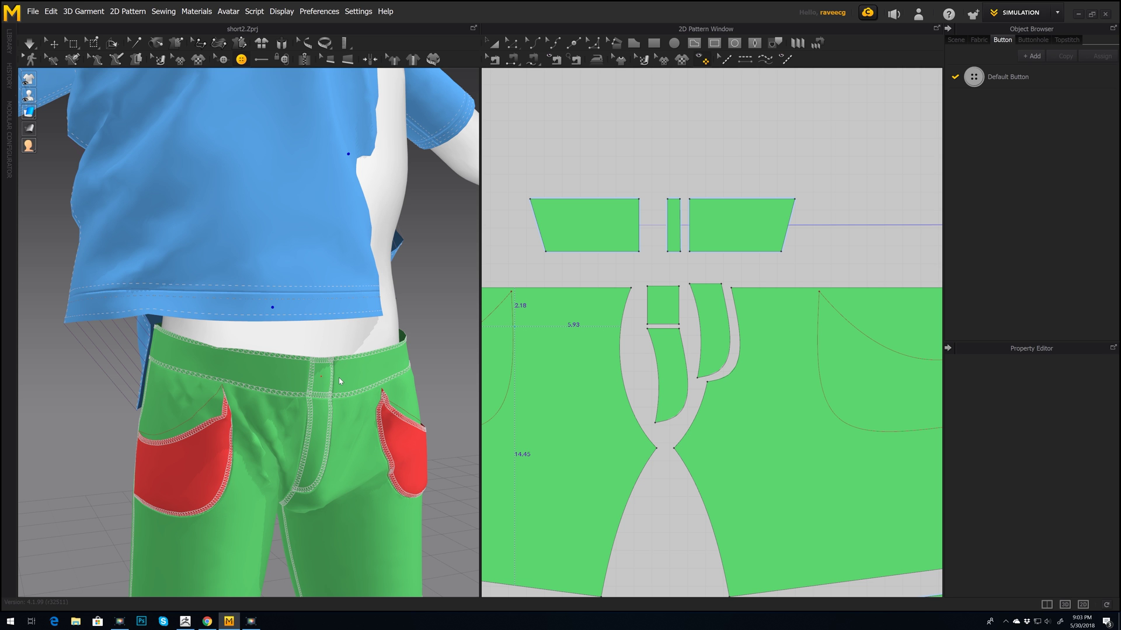
right_drag(339, 381, 394, 388)
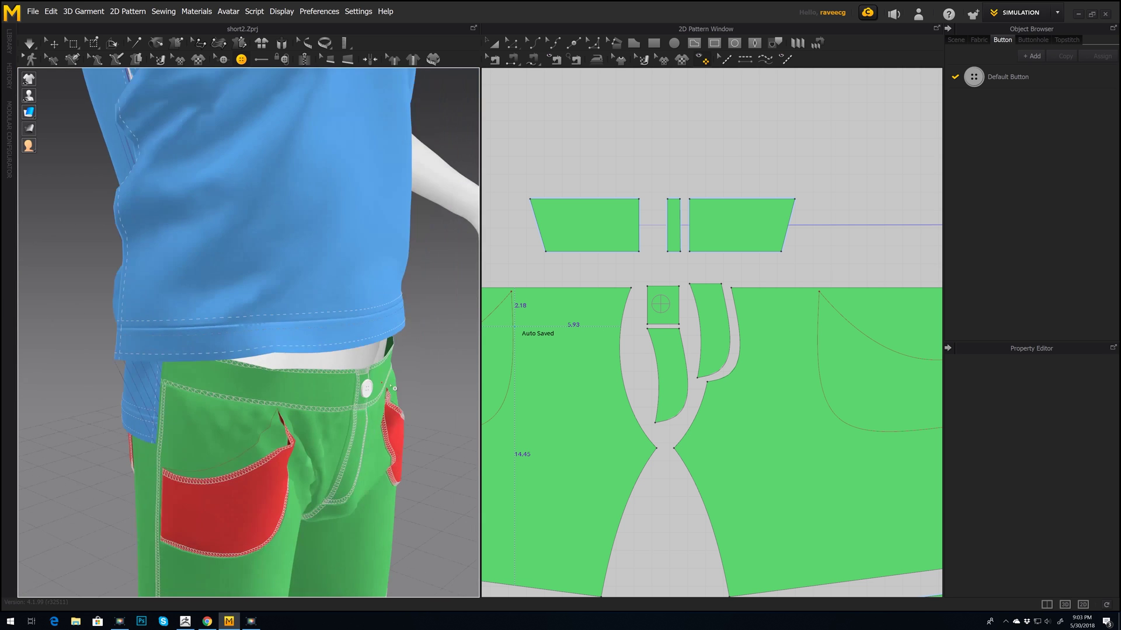
scroll(394, 388, up, 5)
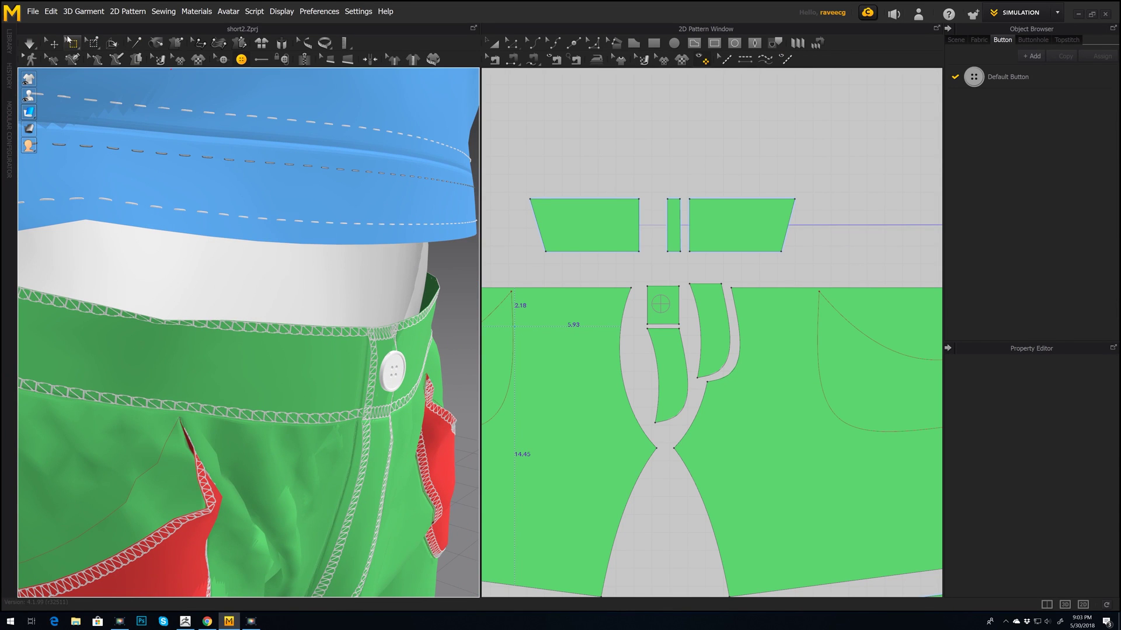
Step: Set the width of the Default Button style used on the waistband to 1.3 cm
click(54, 44)
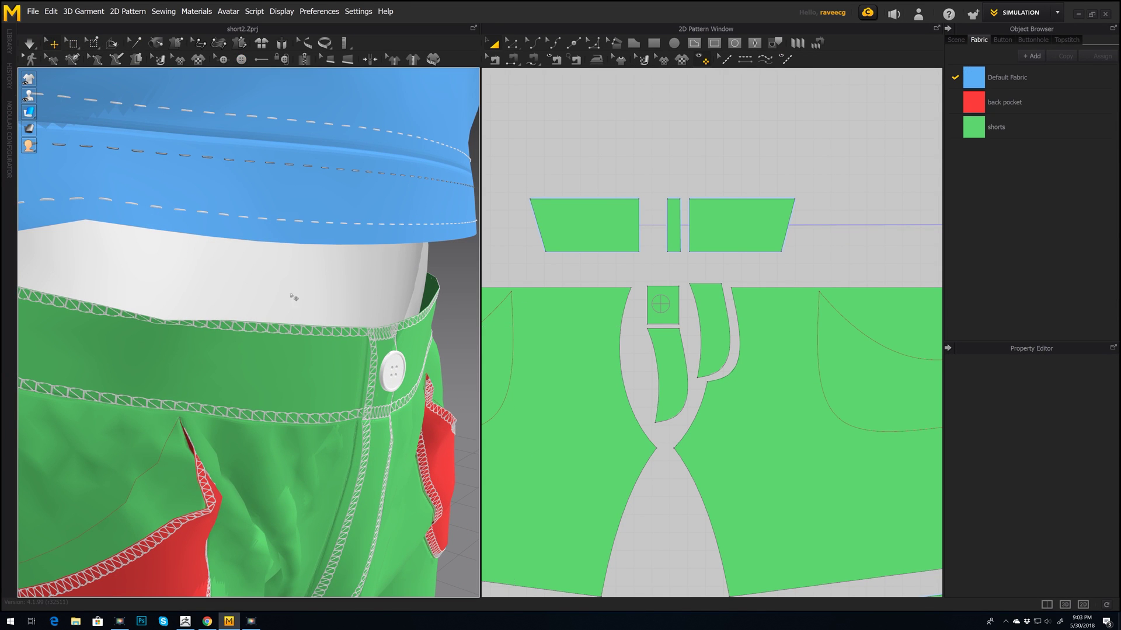
click(403, 382)
key(g)
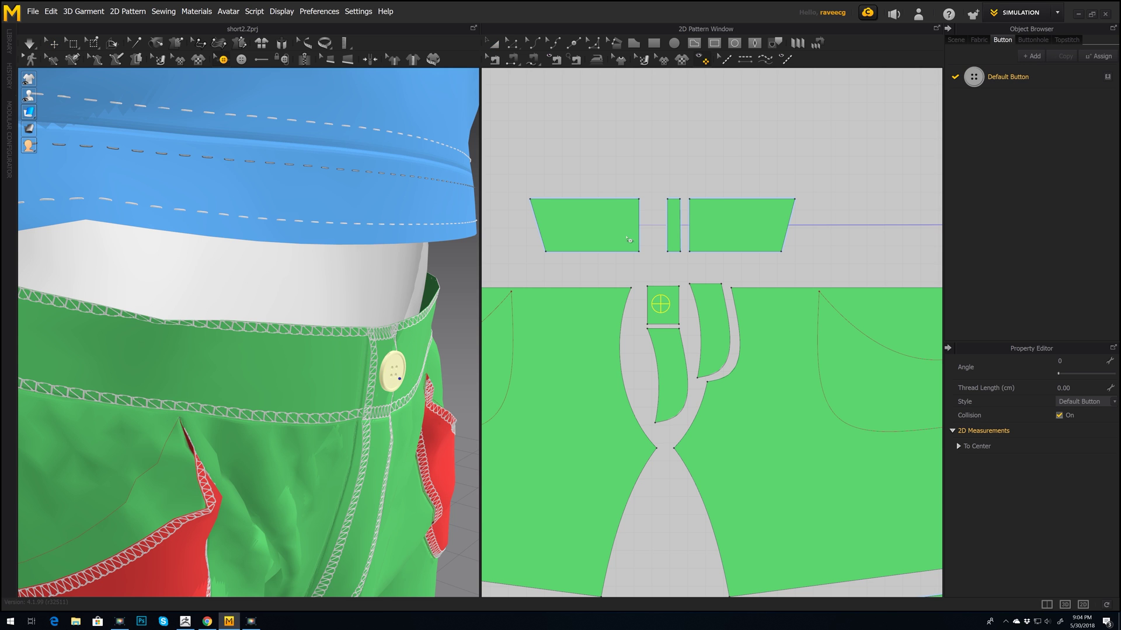
click(1006, 79)
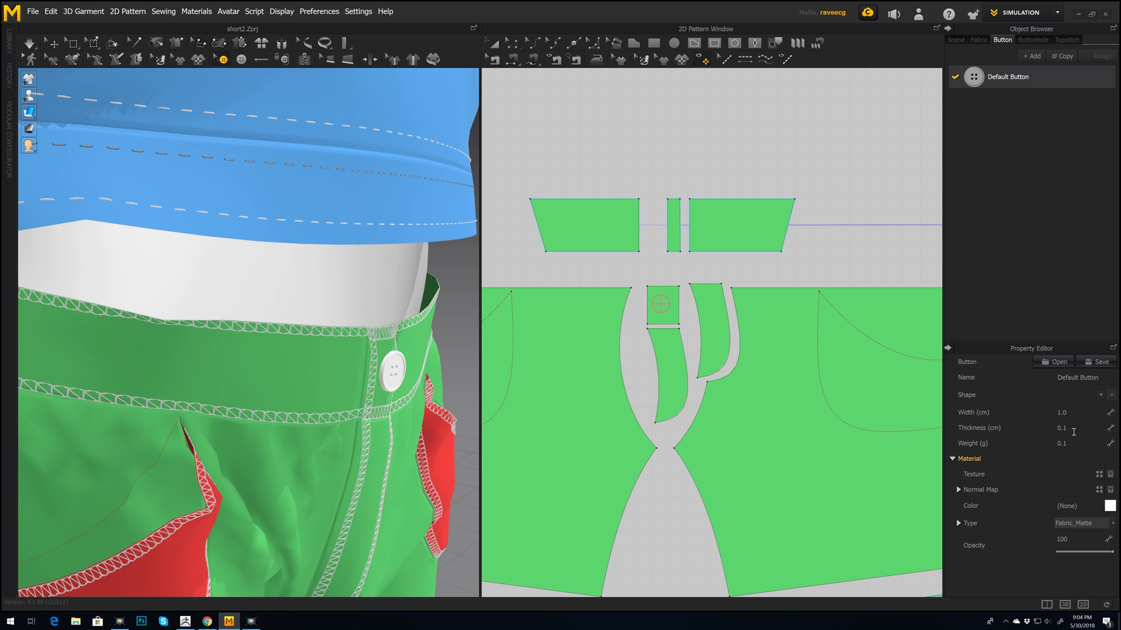
click(1093, 415)
text(1.3)
key(Return)
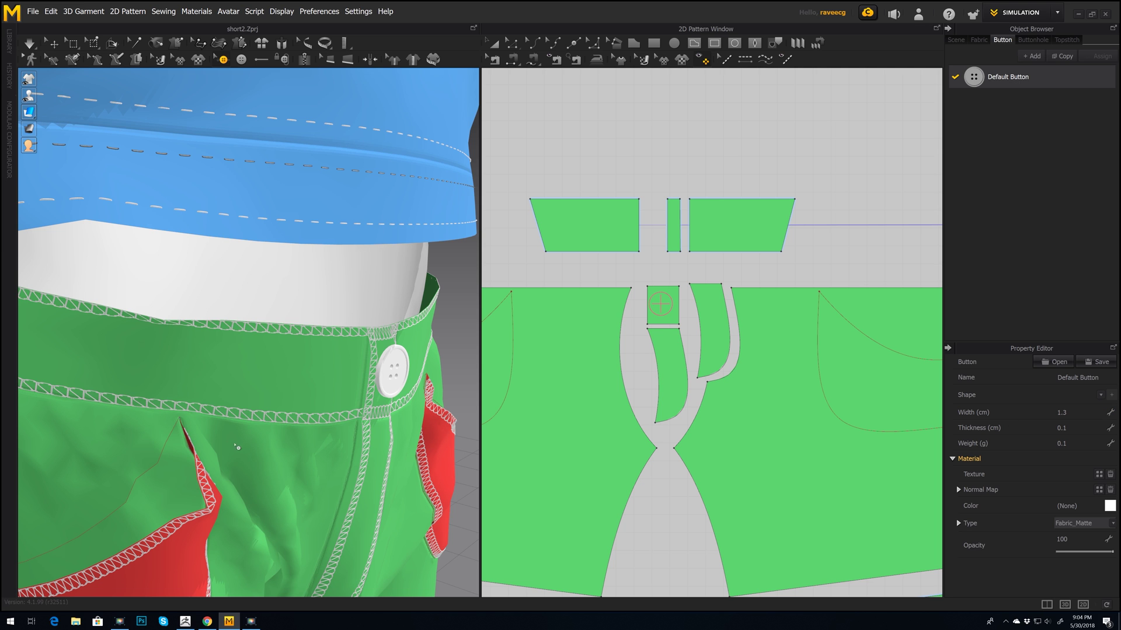
Step: Move the shirt's front panel and hem band back over the top of the shorts
right_drag(238, 447, 415, 363)
scroll(300, 449, down, 5)
key(Escape)
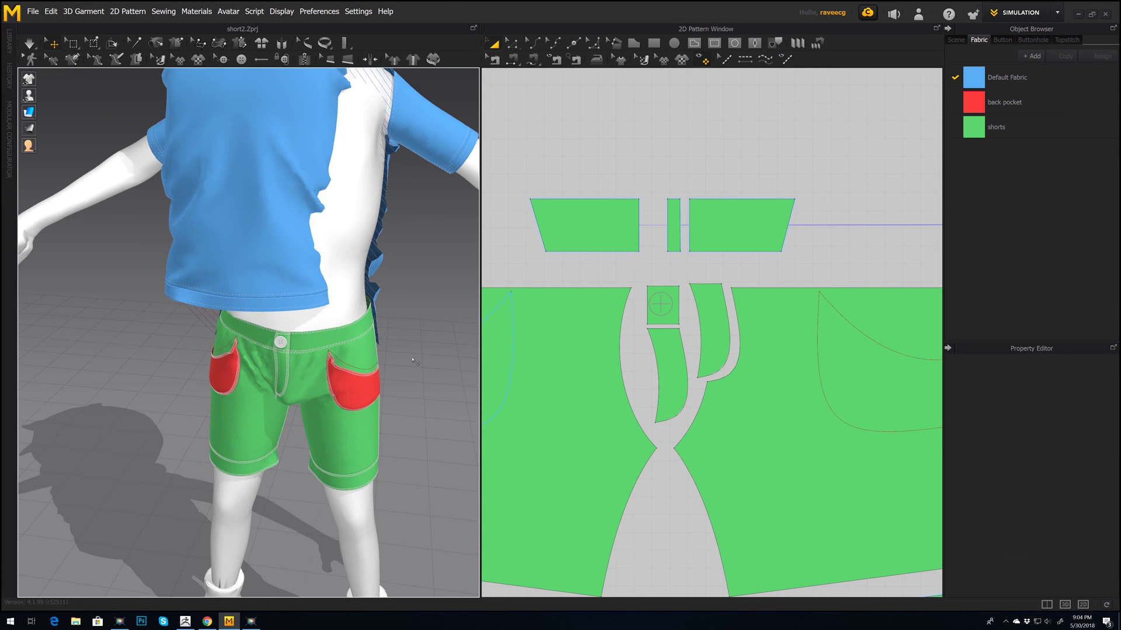
click(270, 255)
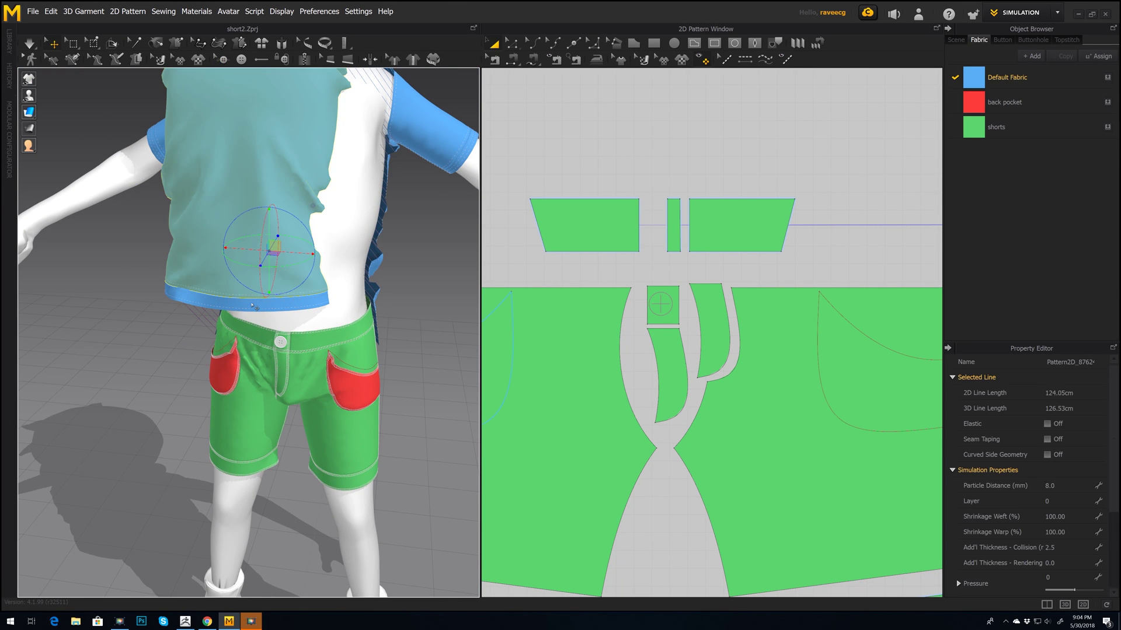
click(252, 305)
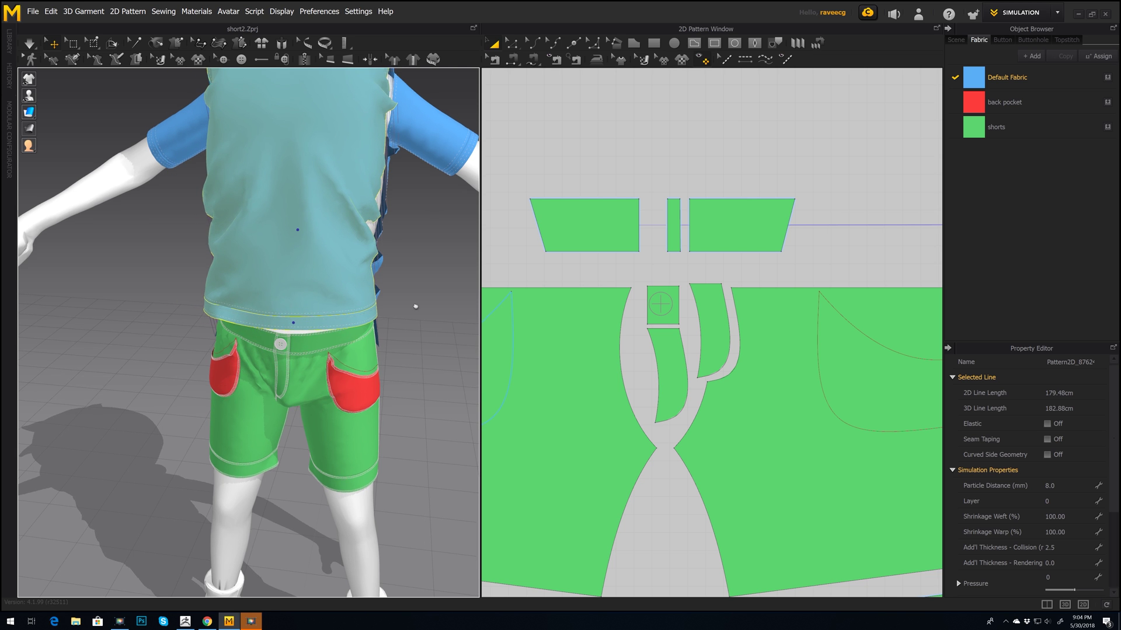
scroll(415, 306, down, 2)
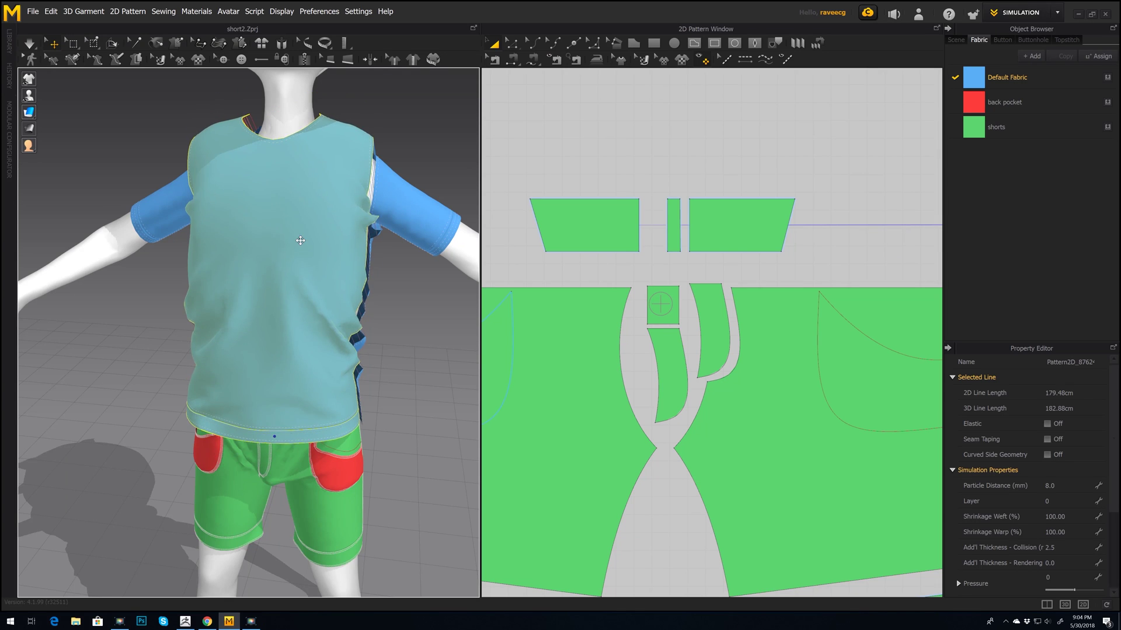
Step: Simulate the garment to pull the shirt's open seams together, and check the fit from the front
right_drag(316, 228, 361, 327)
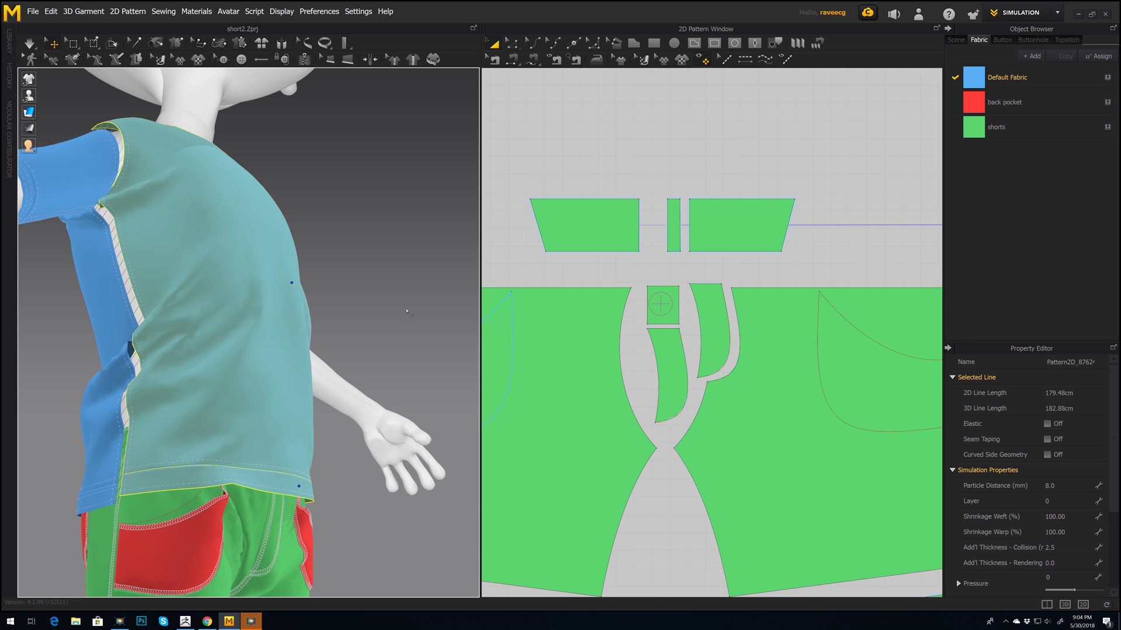
key(space)
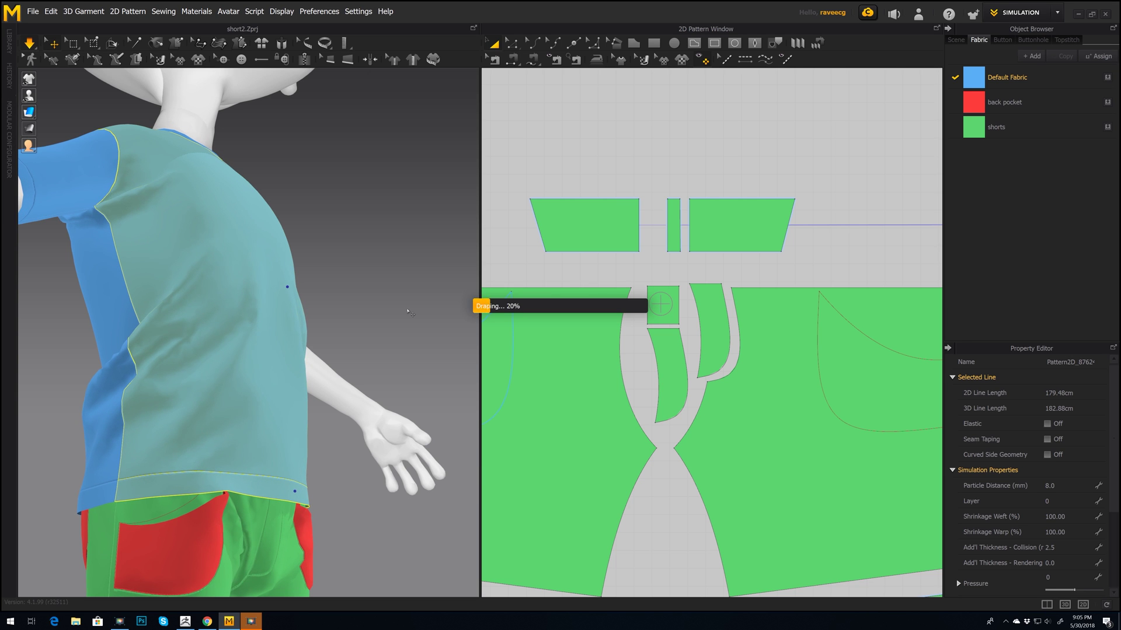
right_drag(408, 316, 381, 339)
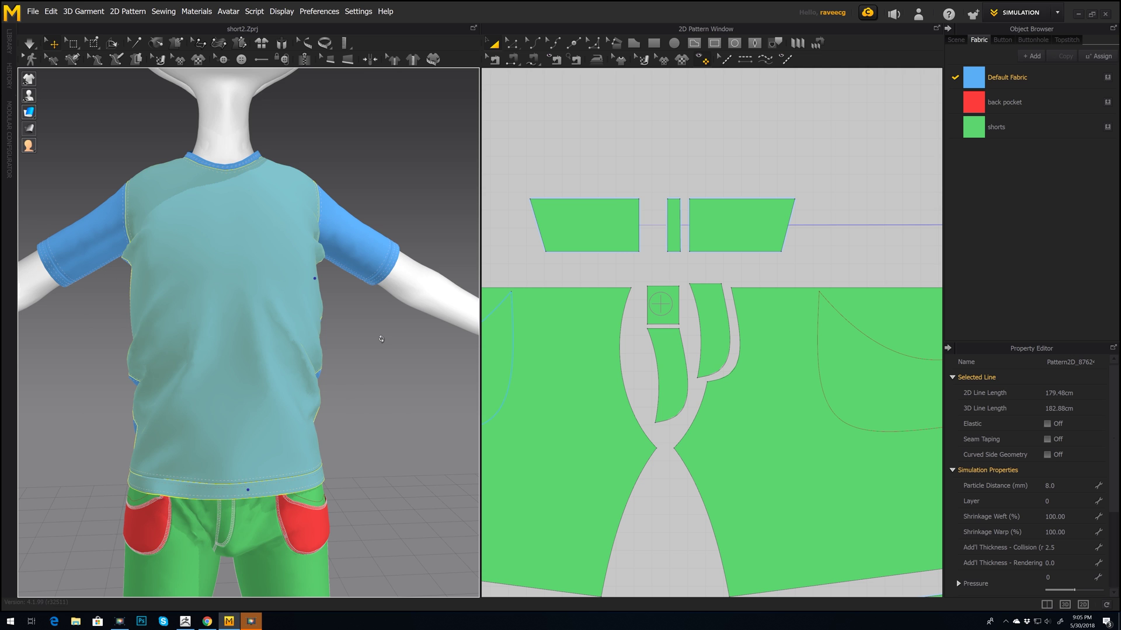
scroll(381, 339, down, 10)
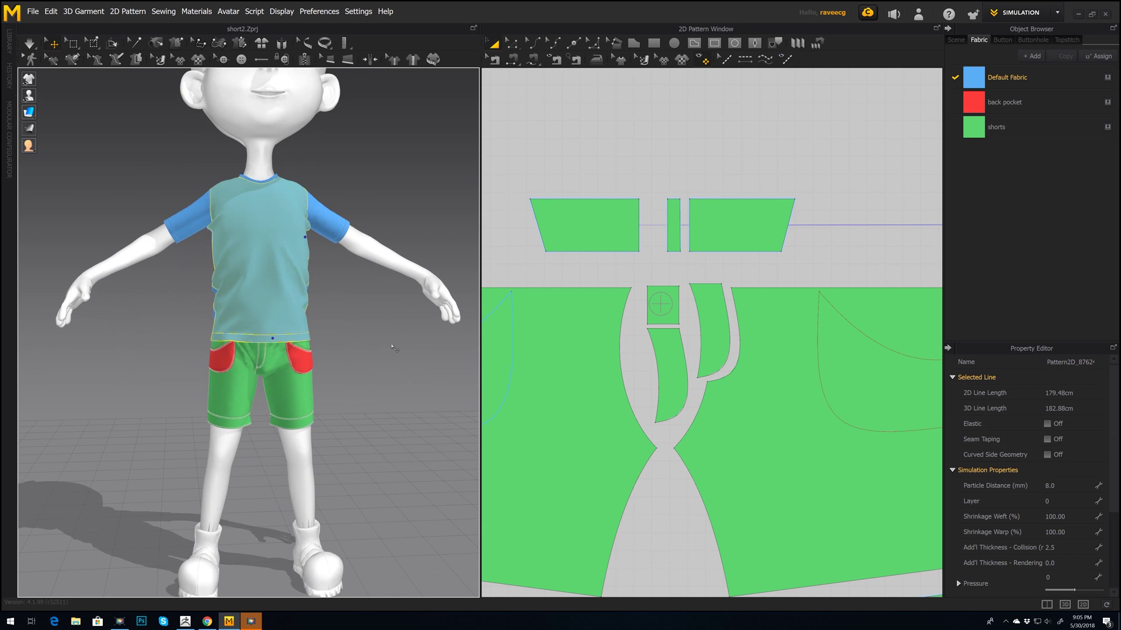
scroll(392, 347, down, 8)
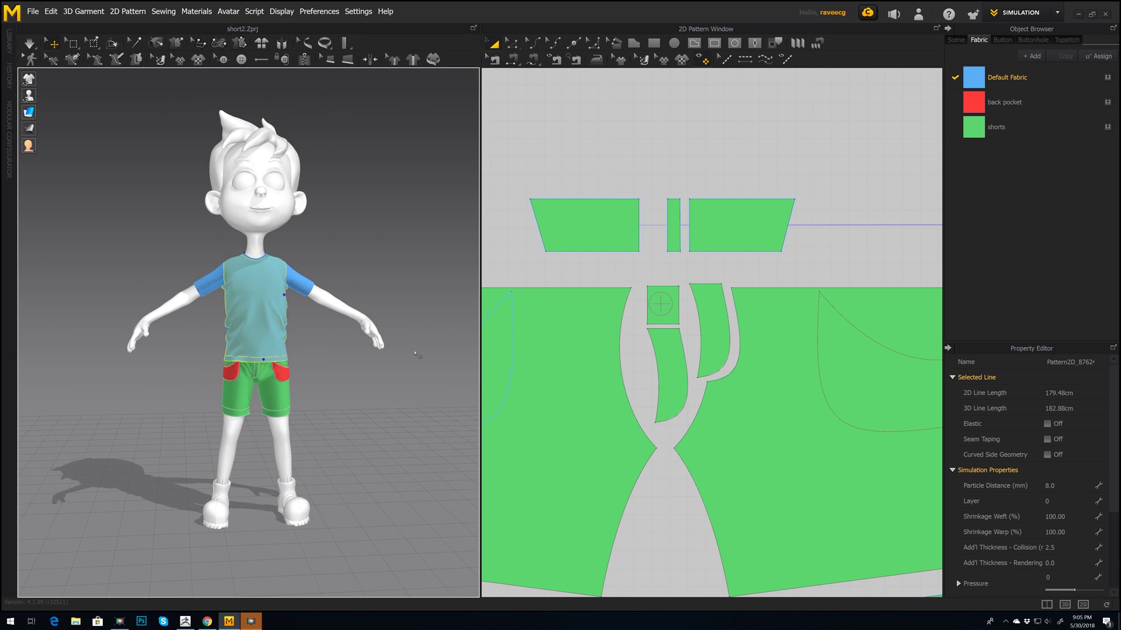
right_drag(410, 354, 411, 355)
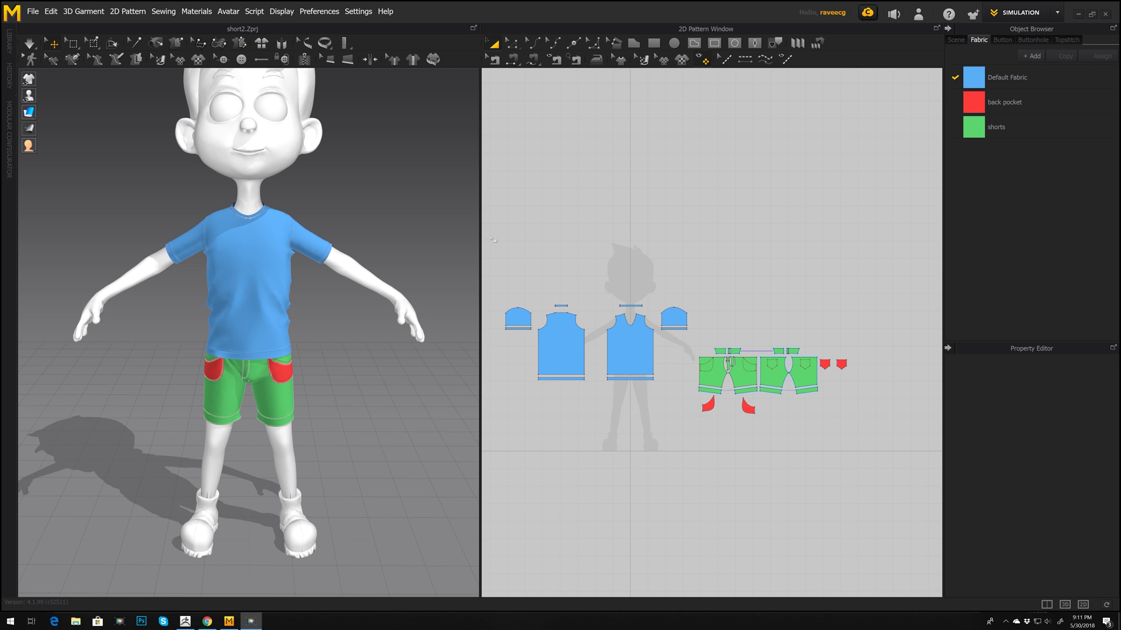
Step: Set the mesh type of all the blue shirt patterns, including sleeves and neckbands, to Quad
drag(491, 236, 620, 387)
drag(693, 419, 693, 419)
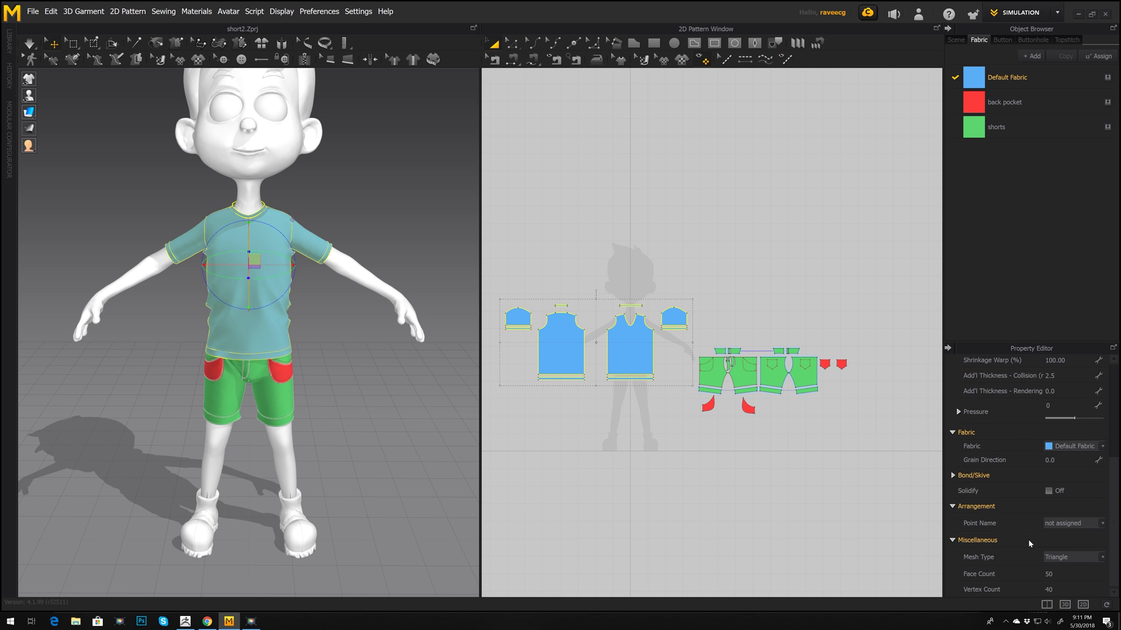
click(1077, 558)
Step: Set the mesh type of all the shorts and pocket patterns to Quad and run the simulation
click(860, 349)
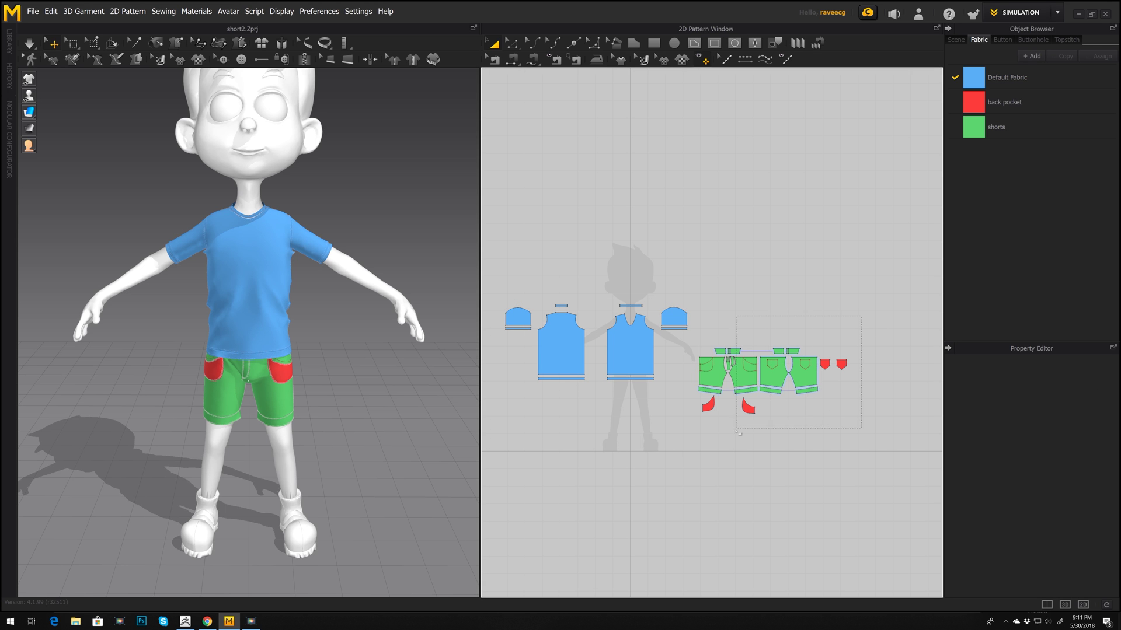
drag(703, 442, 702, 441)
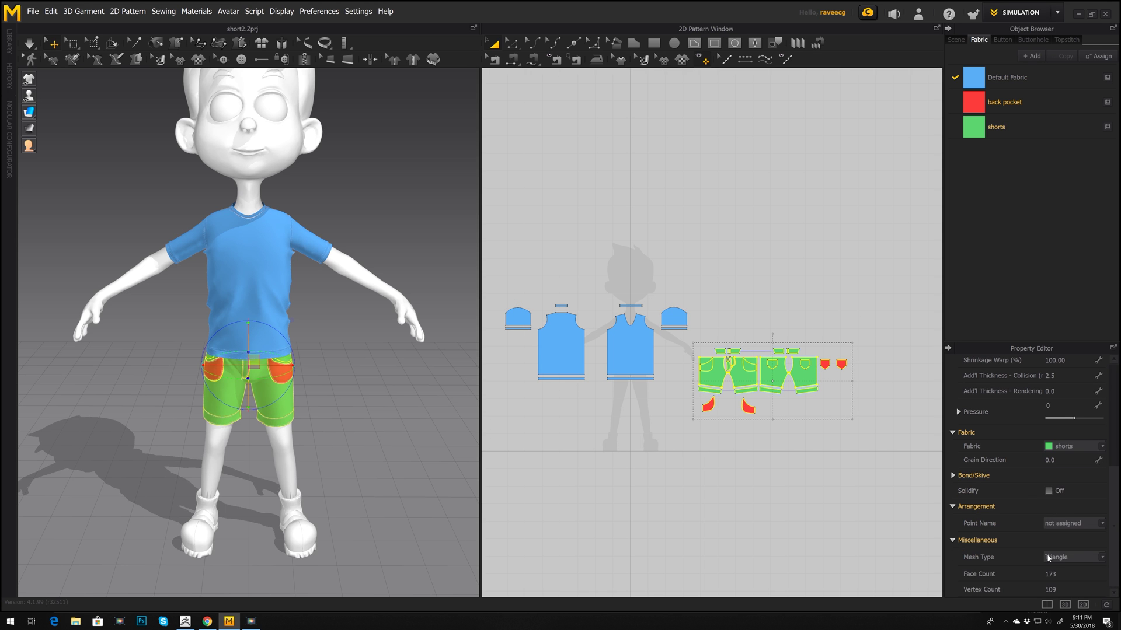
click(829, 486)
key(space)
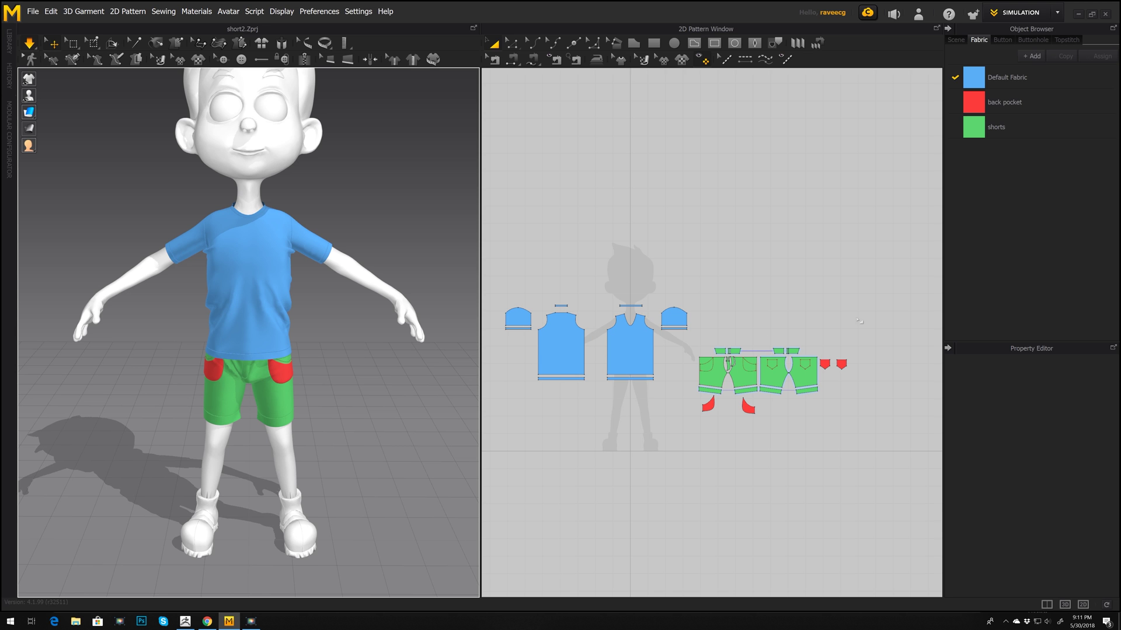
Step: Export the selected shorts and pocket patterns to the Desktop as OBJ "shorts", using Single Object, Weld, Thin and cm (DAZ Studio) scale
drag(874, 324, 691, 419)
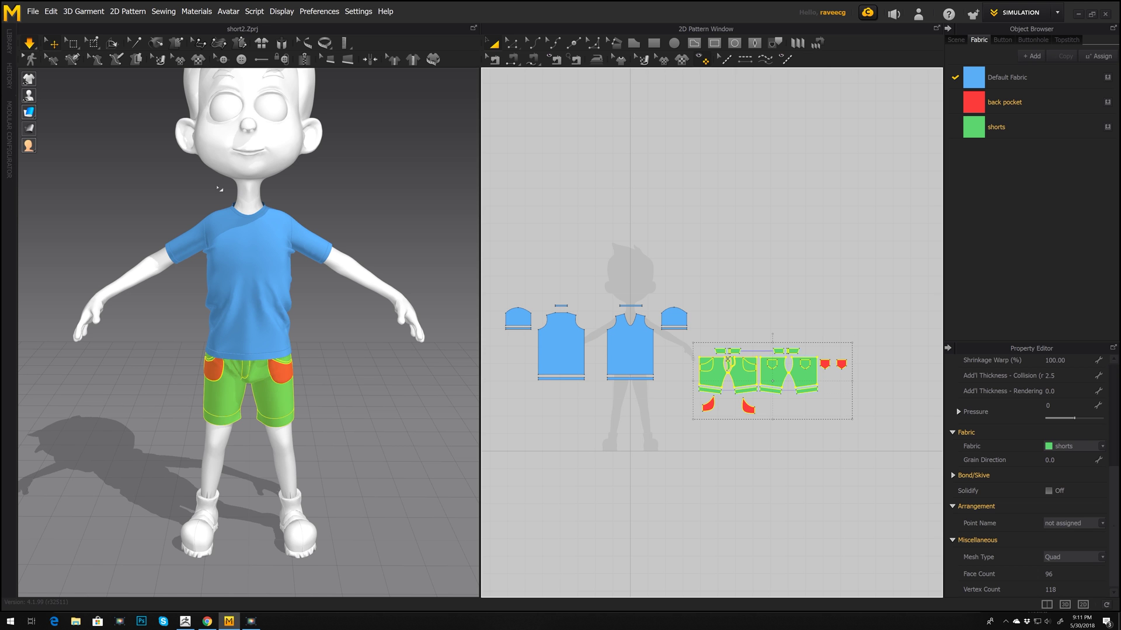
click(33, 11)
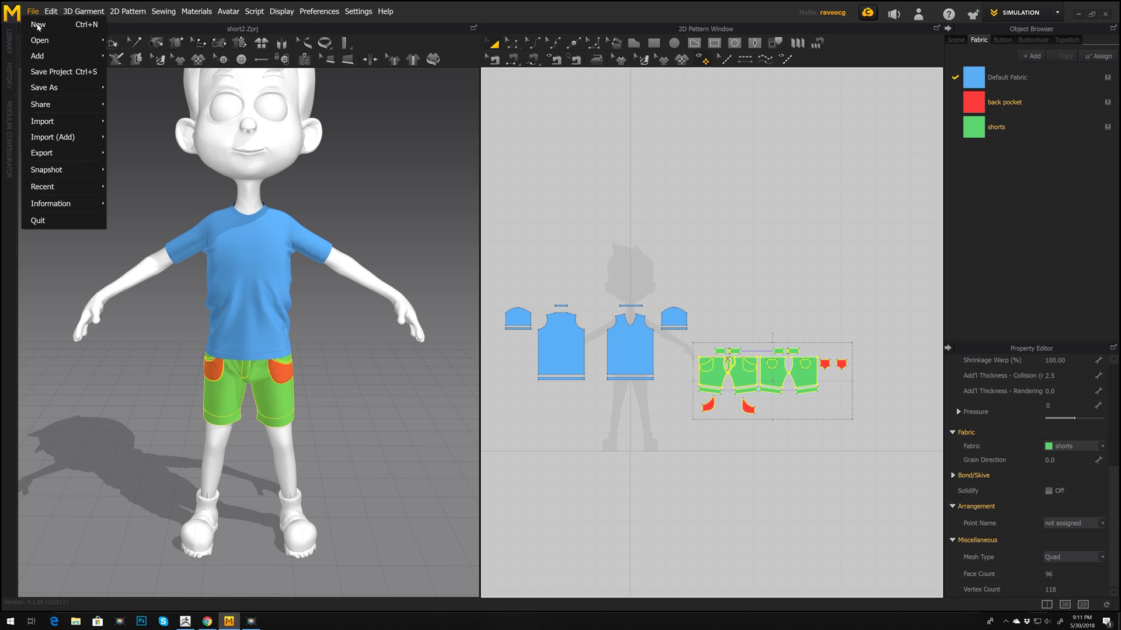
mouse_move(52, 153)
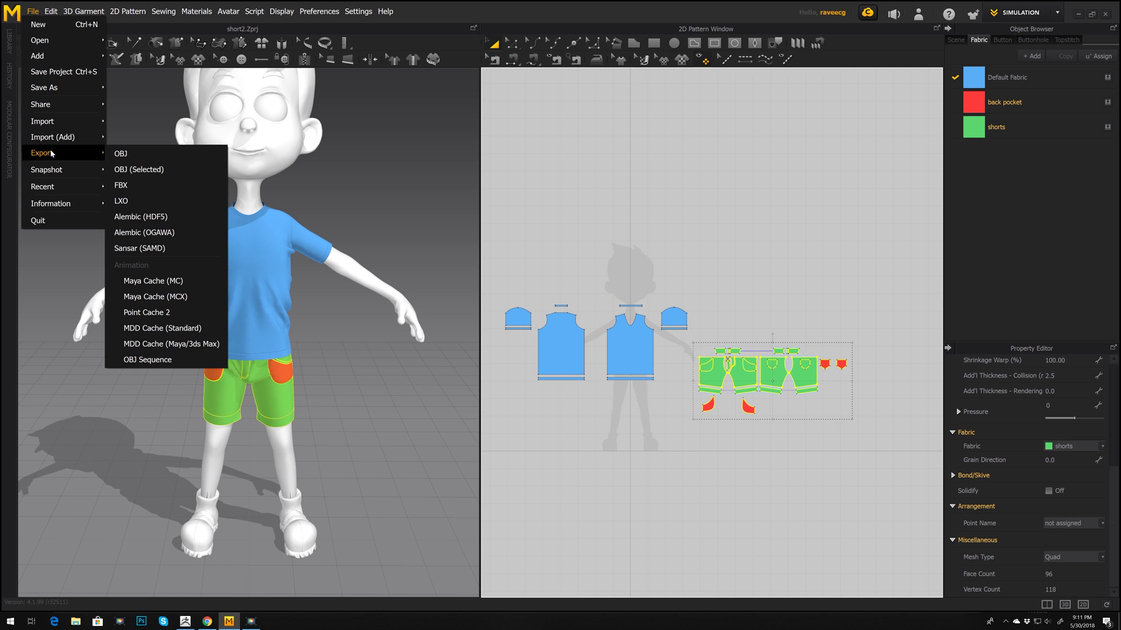
click(159, 170)
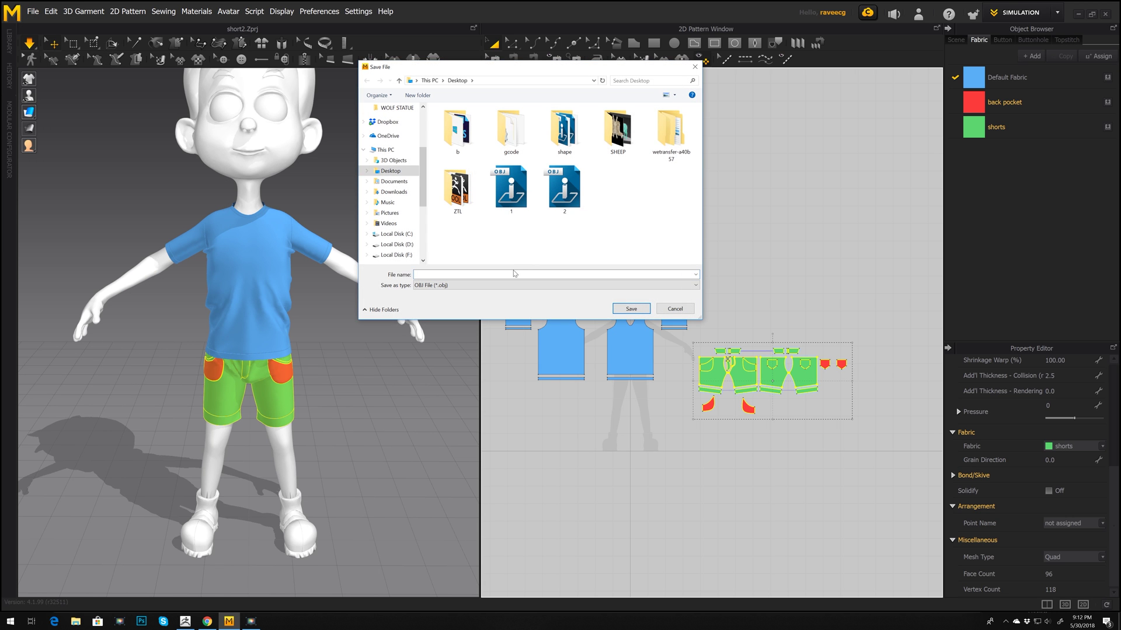
text(shorts)
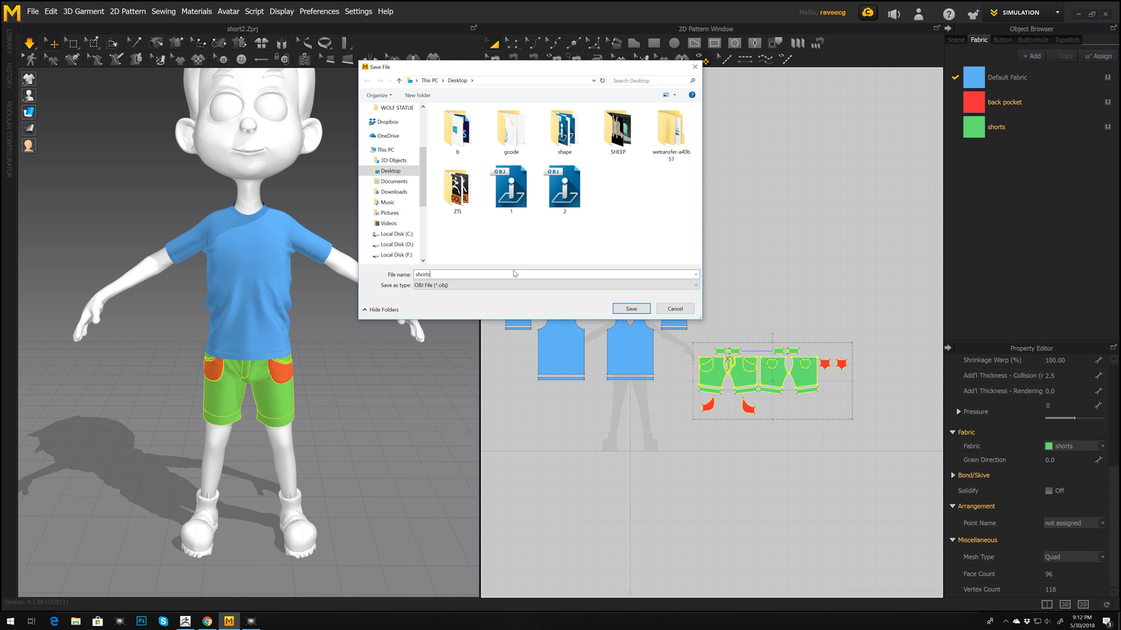
key(Return)
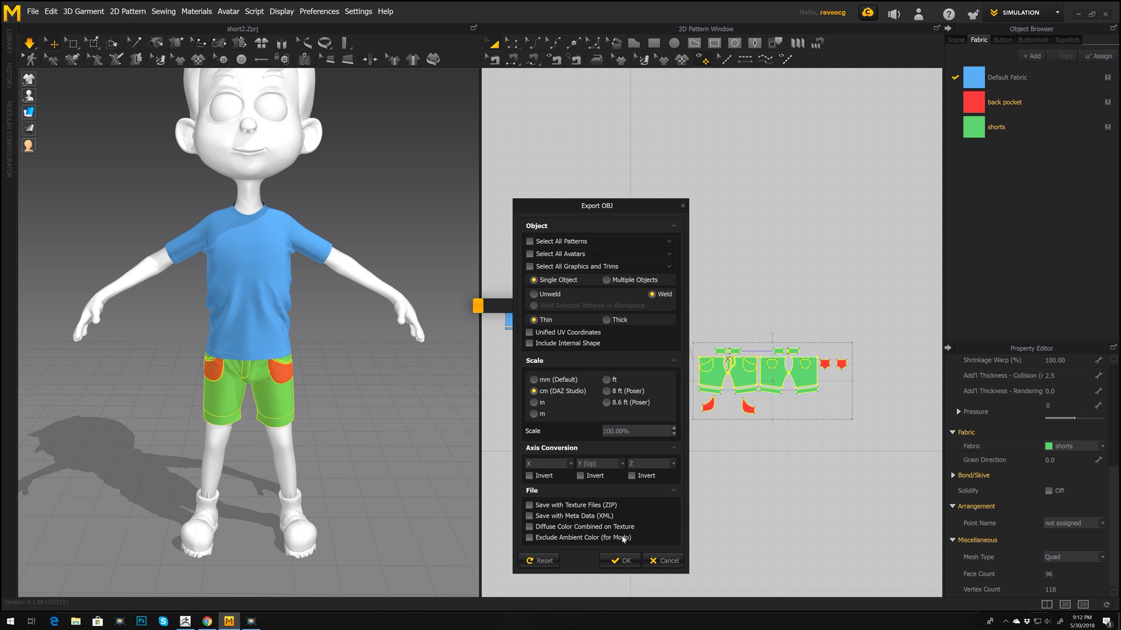
click(621, 560)
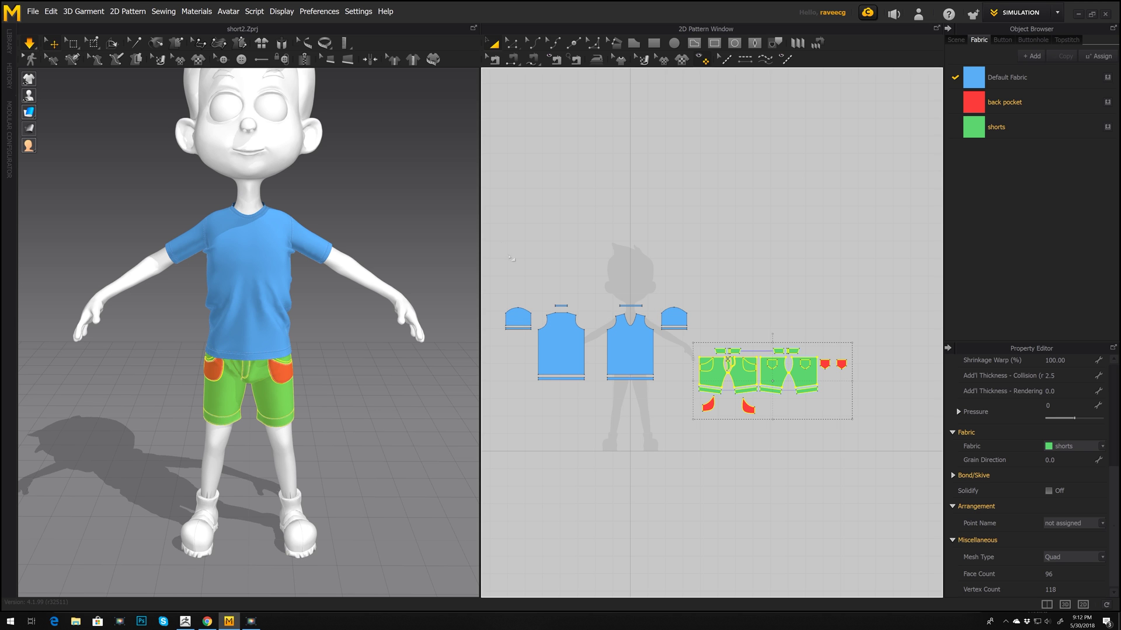
Step: Export all the blue shirt patterns to the Desktop as OBJ "t-shirt", using Single Object, Weld, Thin and cm (DAZ Studio) scale
drag(500, 240, 693, 400)
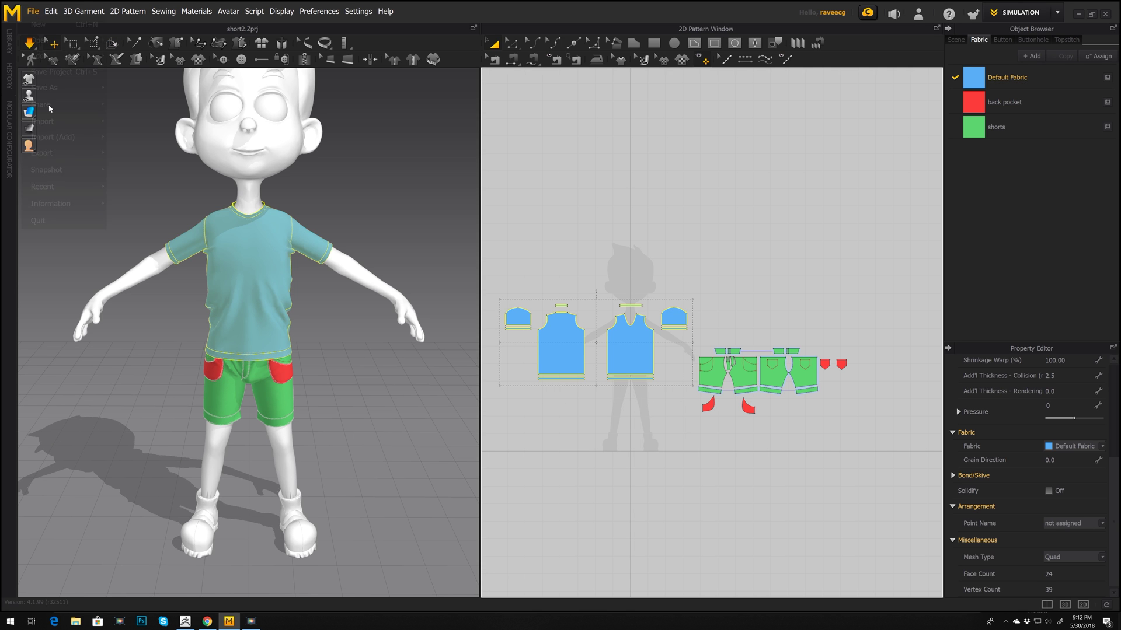
click(32, 11)
mouse_move(45, 156)
click(146, 167)
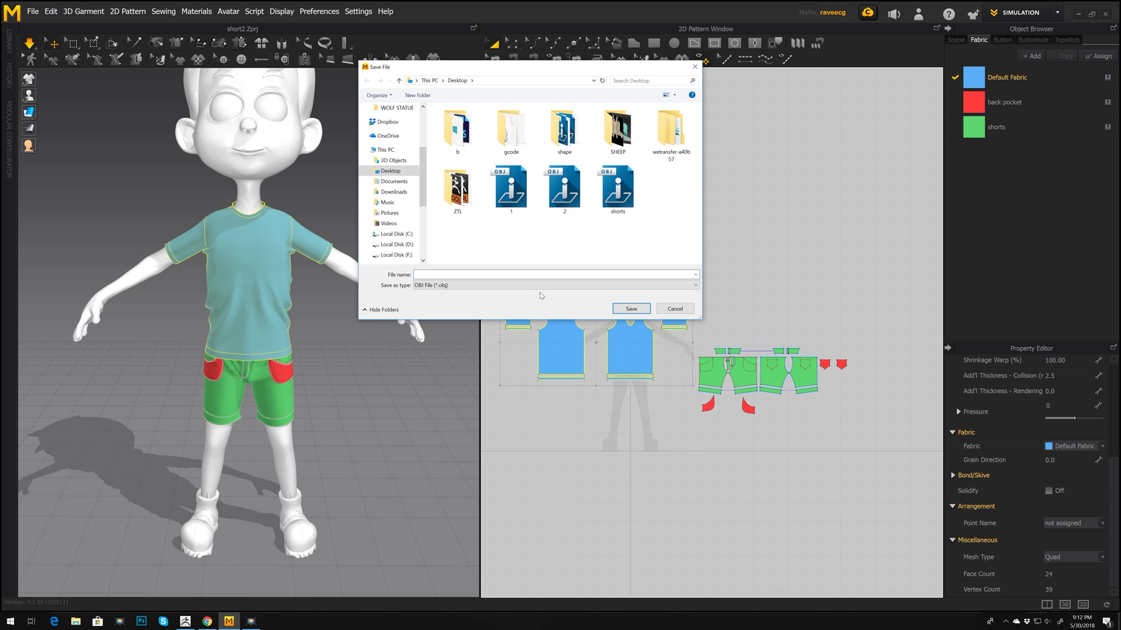
text(t-shirt)
key(Return)
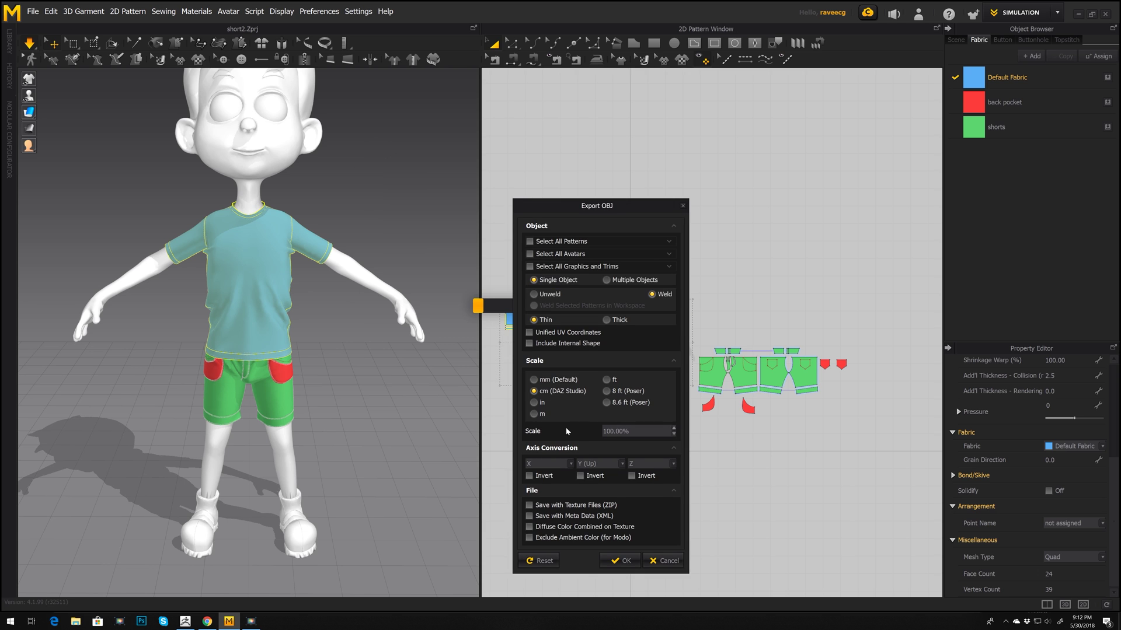
click(622, 560)
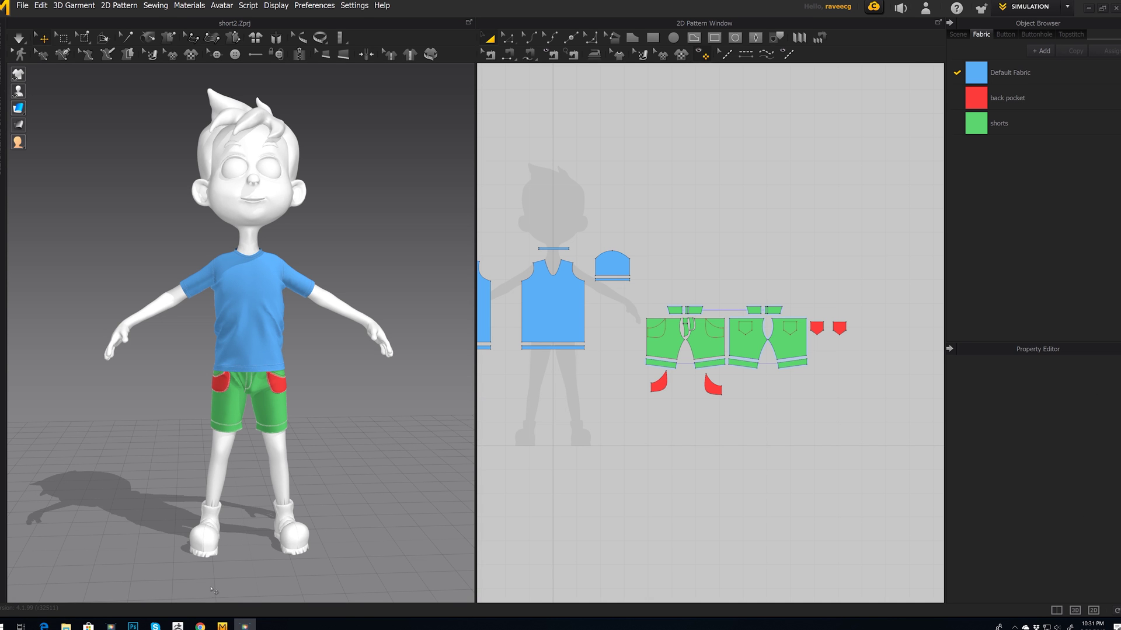
Step: Switch to ZBrush and duplicate the boy's body subtool
click(178, 627)
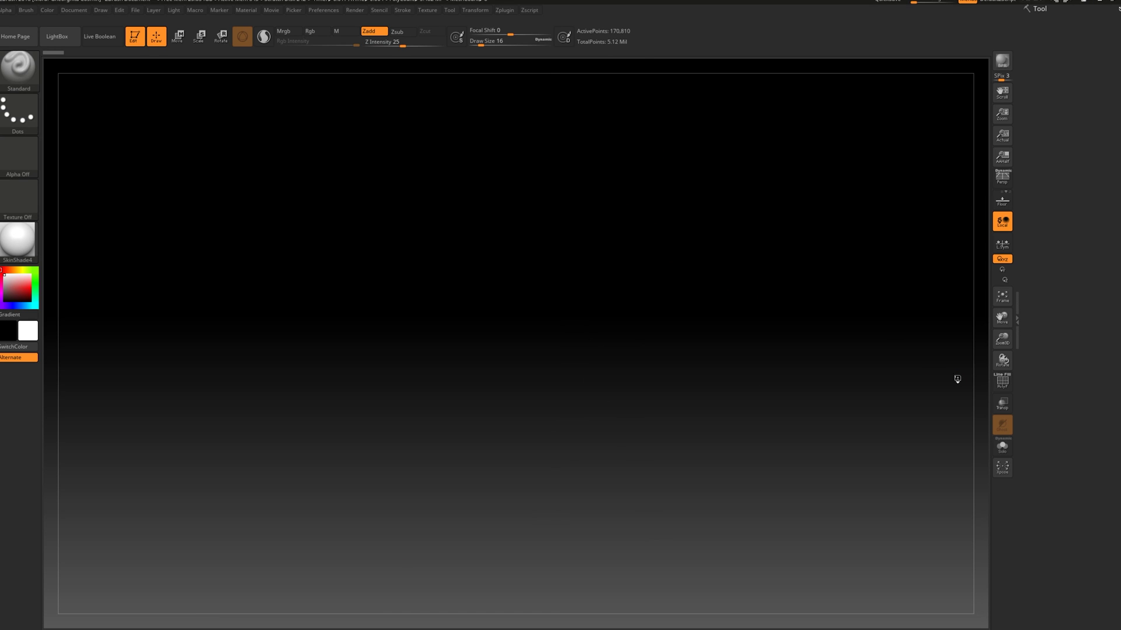
click(1043, 9)
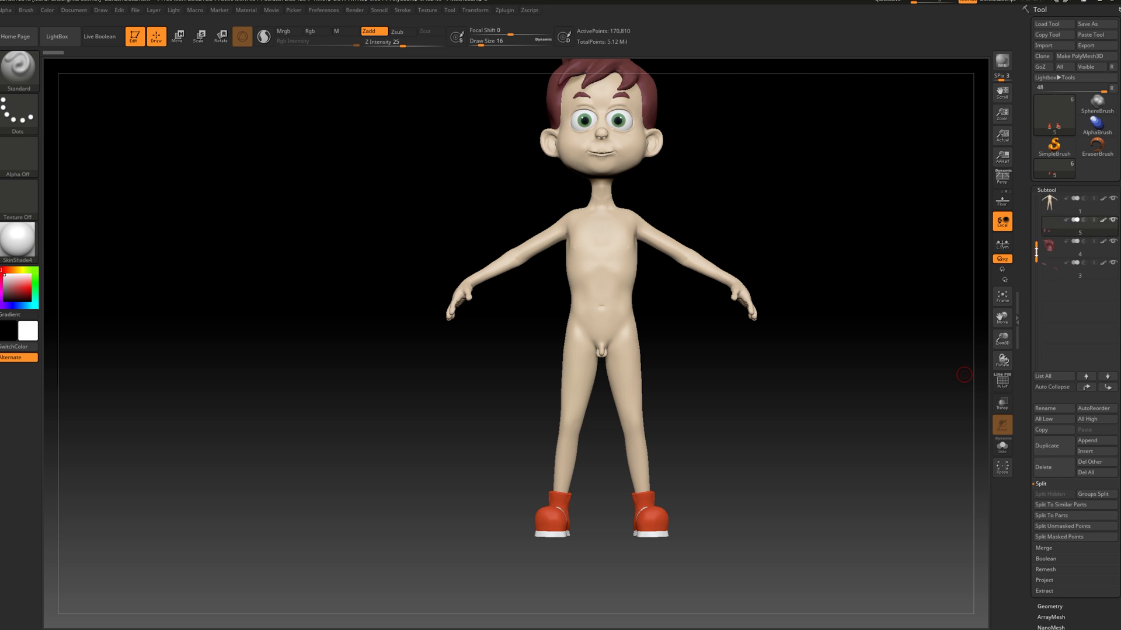
drag(1036, 252, 1036, 236)
click(1054, 225)
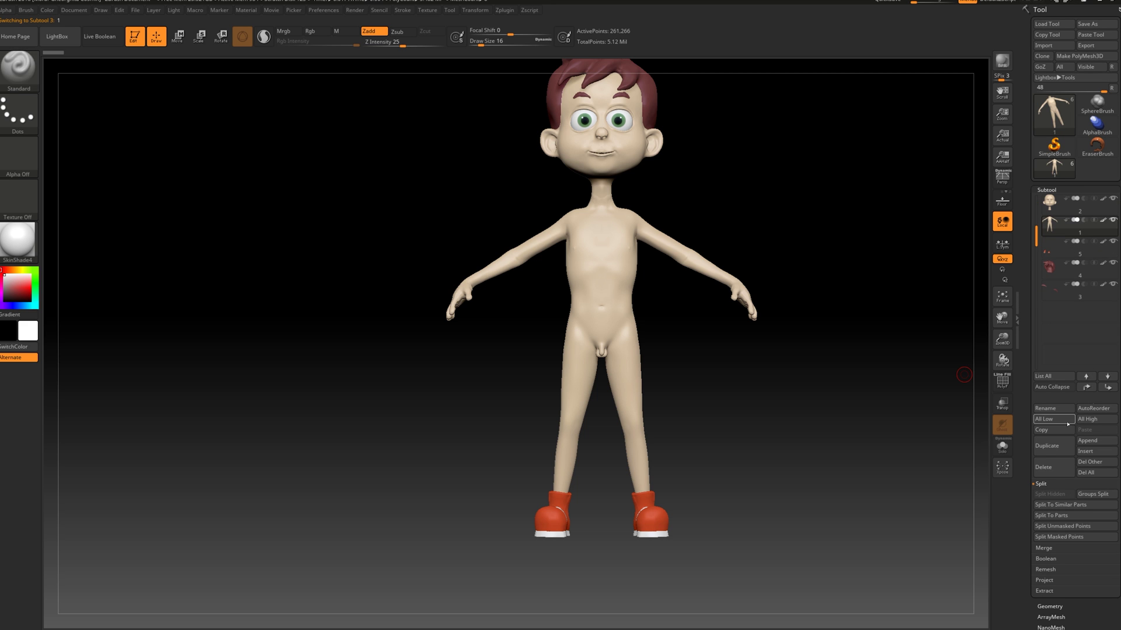
click(1052, 456)
click(1048, 606)
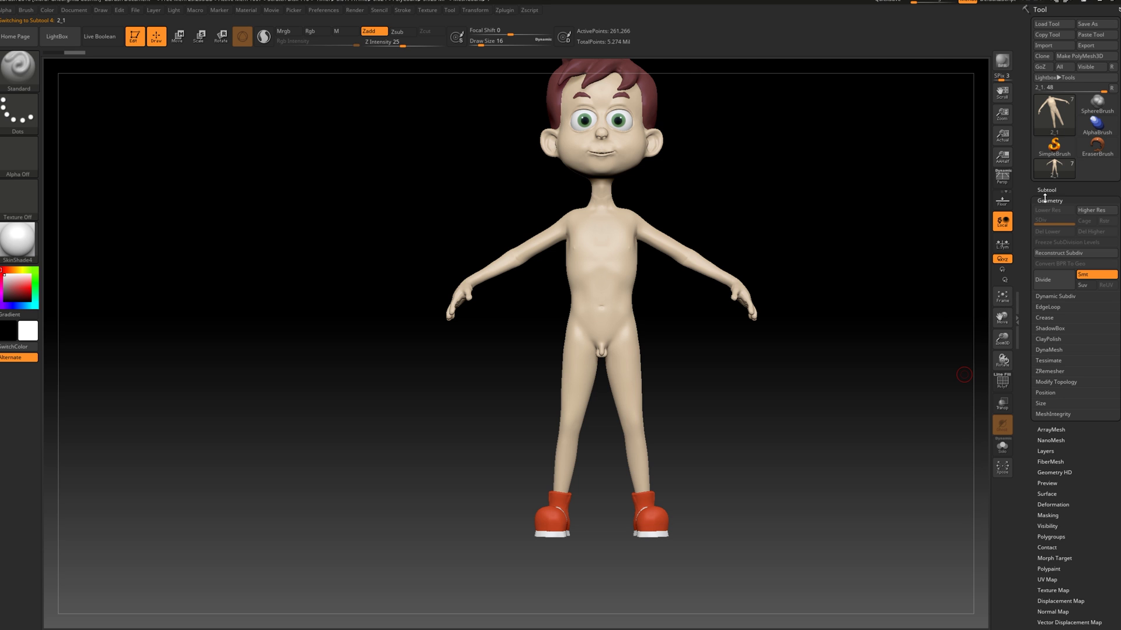
Step: Import the "shorts" OBJ from the Desktop into the duplicated body subtool and turn on perspective
click(1048, 45)
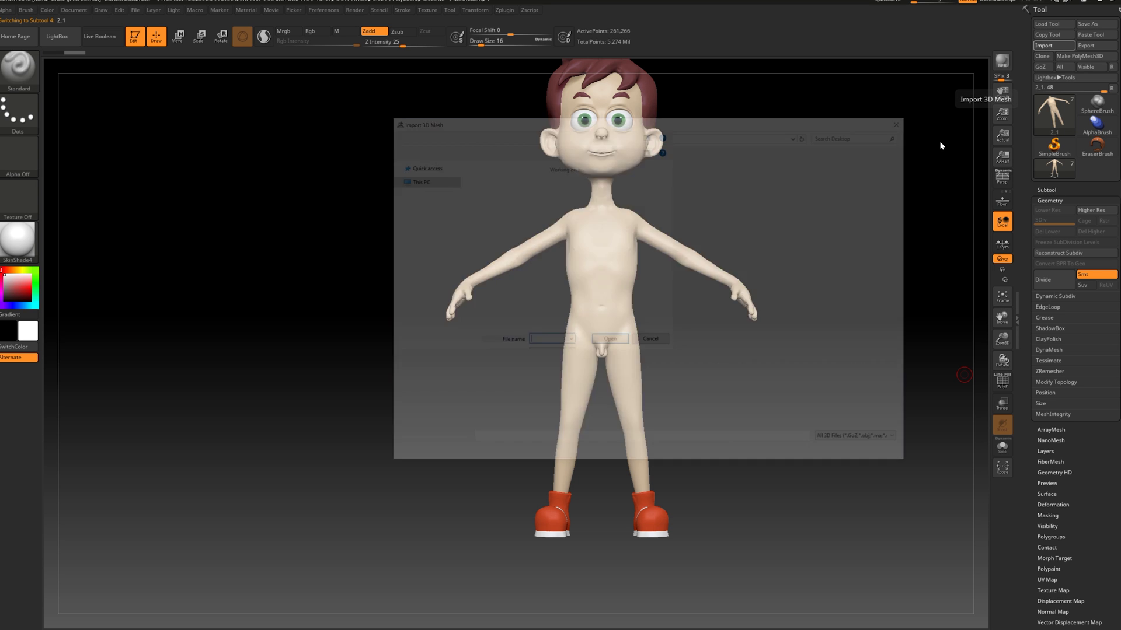
double_click(889, 196)
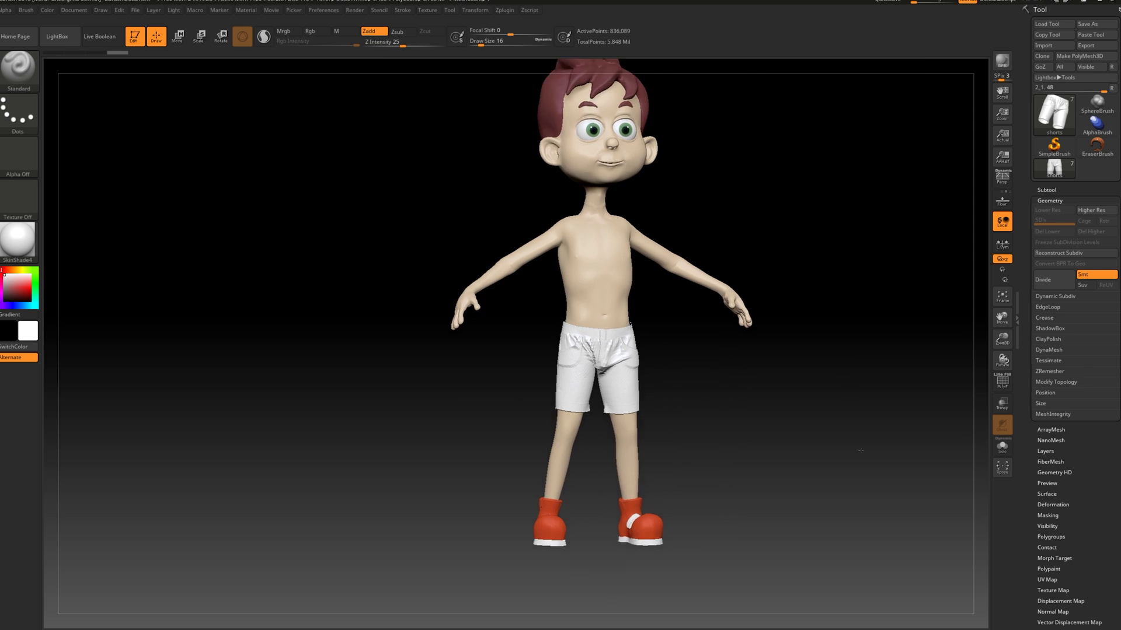
key(f)
click(1047, 190)
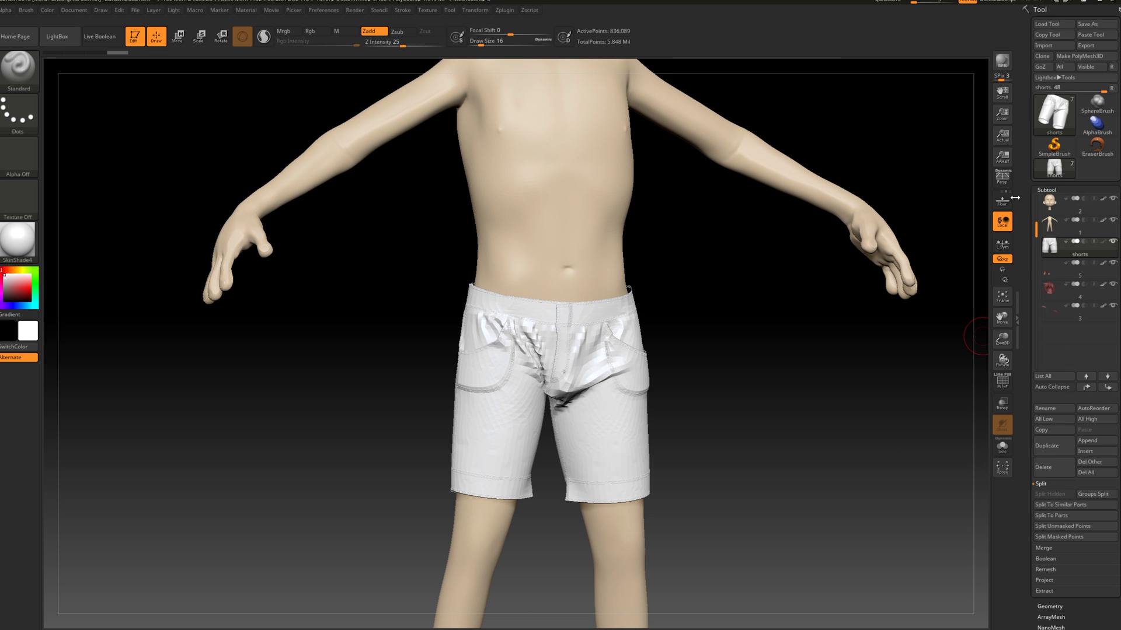
click(1002, 177)
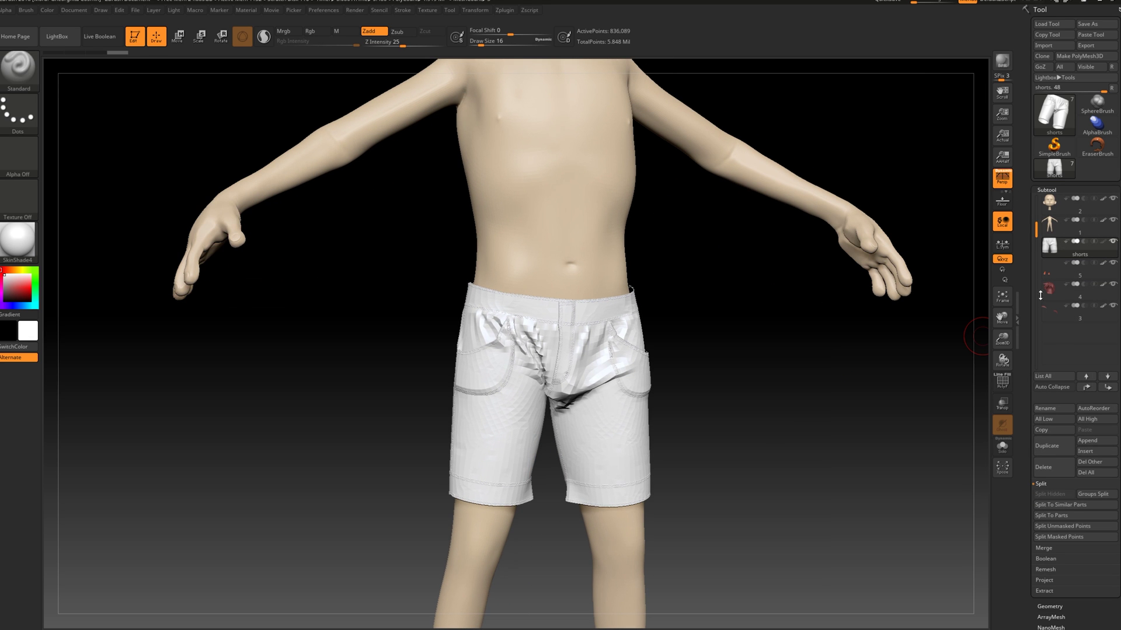
Step: Duplicate the shorts subtool and import the "t-shirt" OBJ from the Desktop into the copy
click(1063, 443)
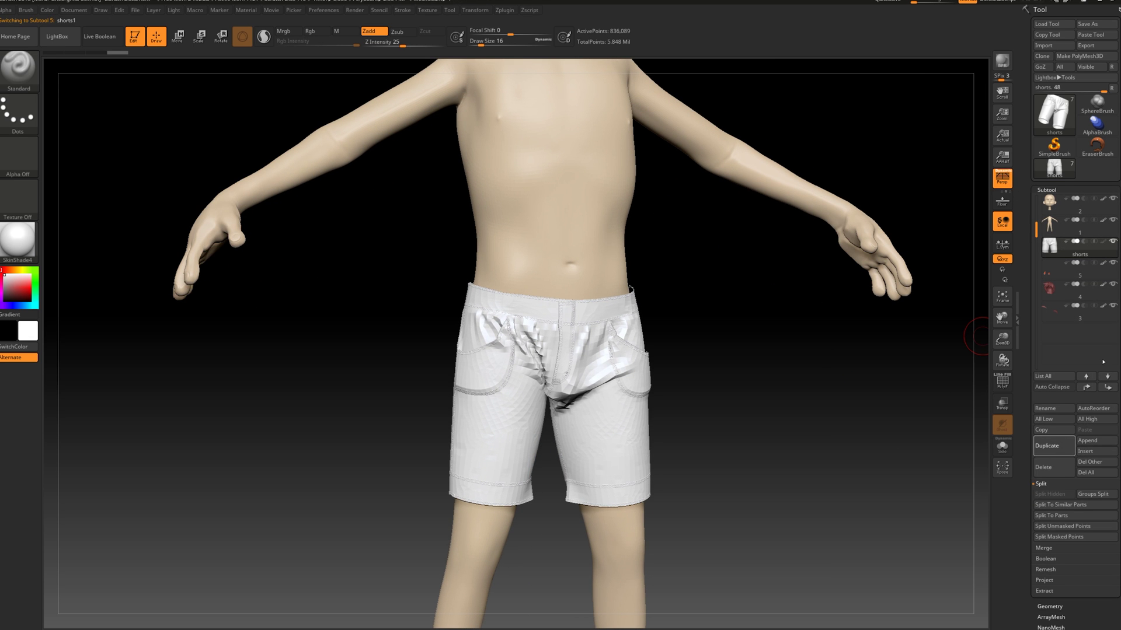
click(1044, 46)
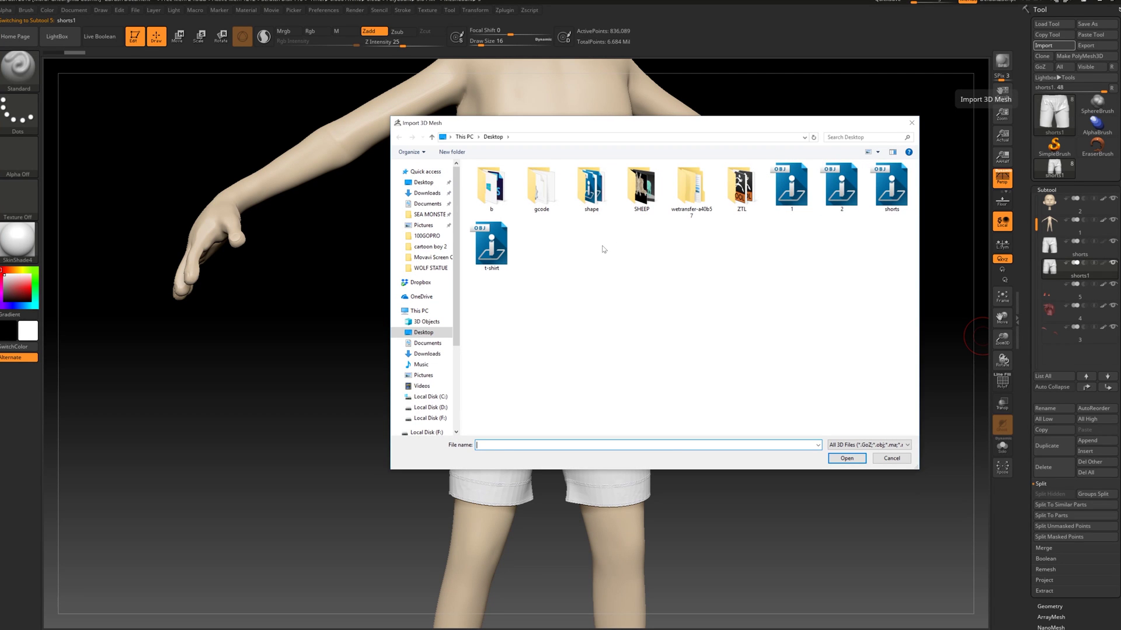
double_click(490, 244)
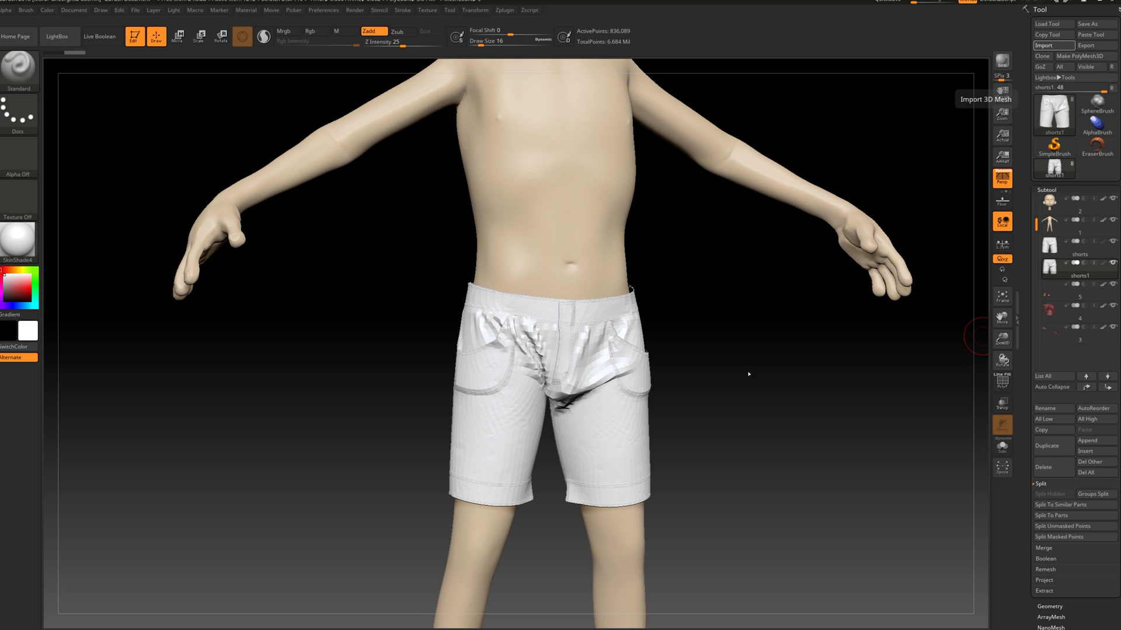
alt+drag(726, 287, 839, 462)
Step: Divide the t-shirt mesh once to subdivision level 2 and check its folds from the side
click(1049, 606)
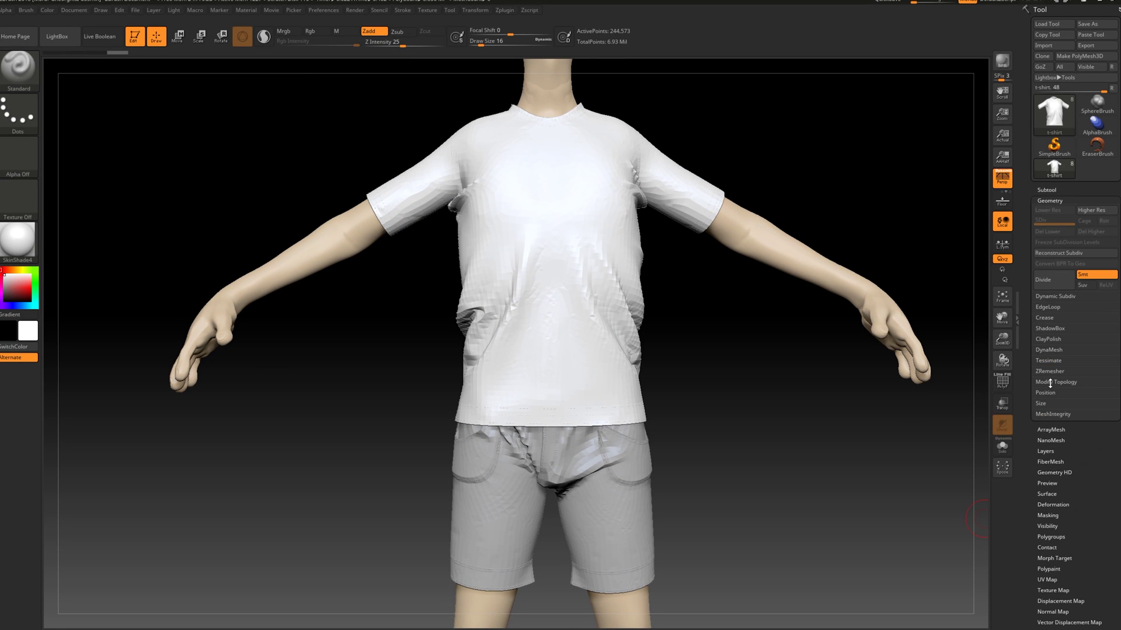
click(1050, 282)
drag(899, 421, 787, 479)
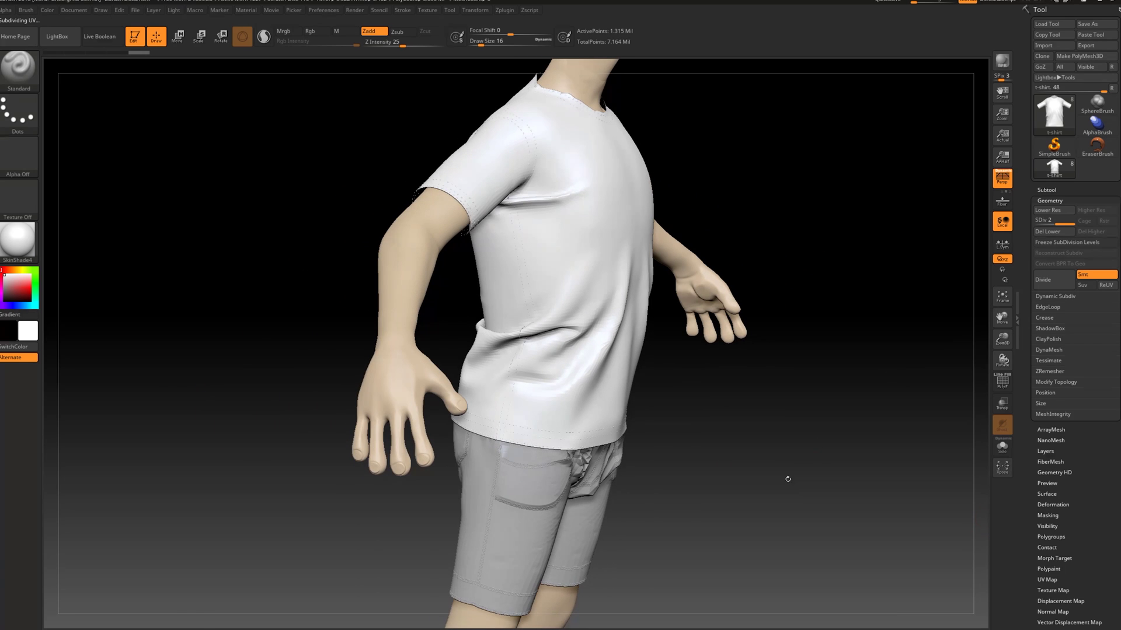
mouse_move(1036, 120)
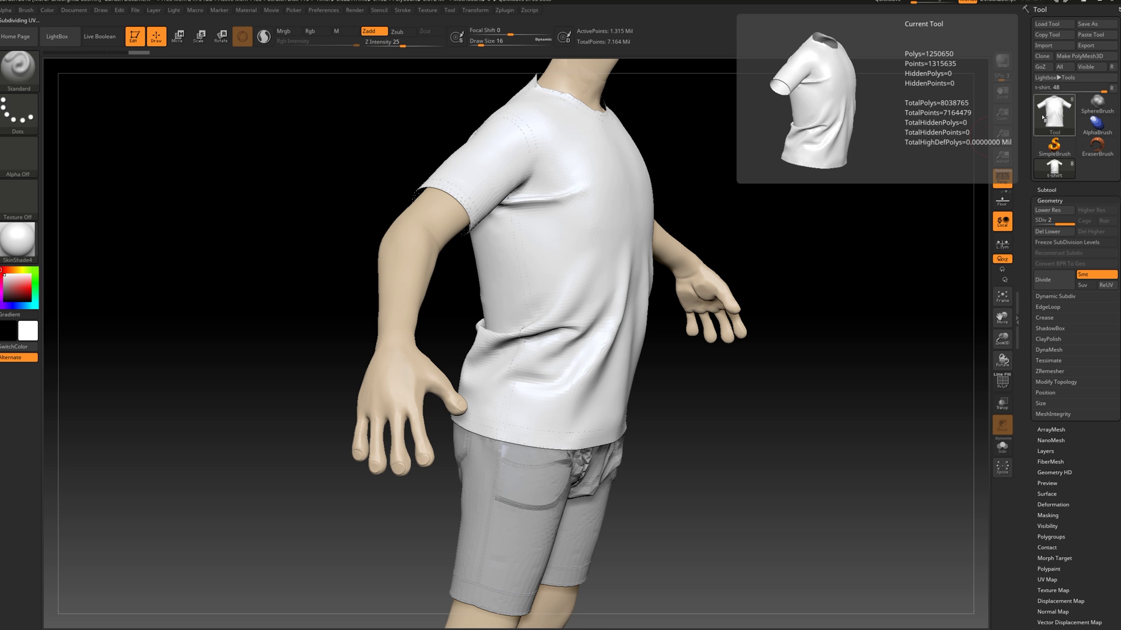
drag(887, 307, 863, 308)
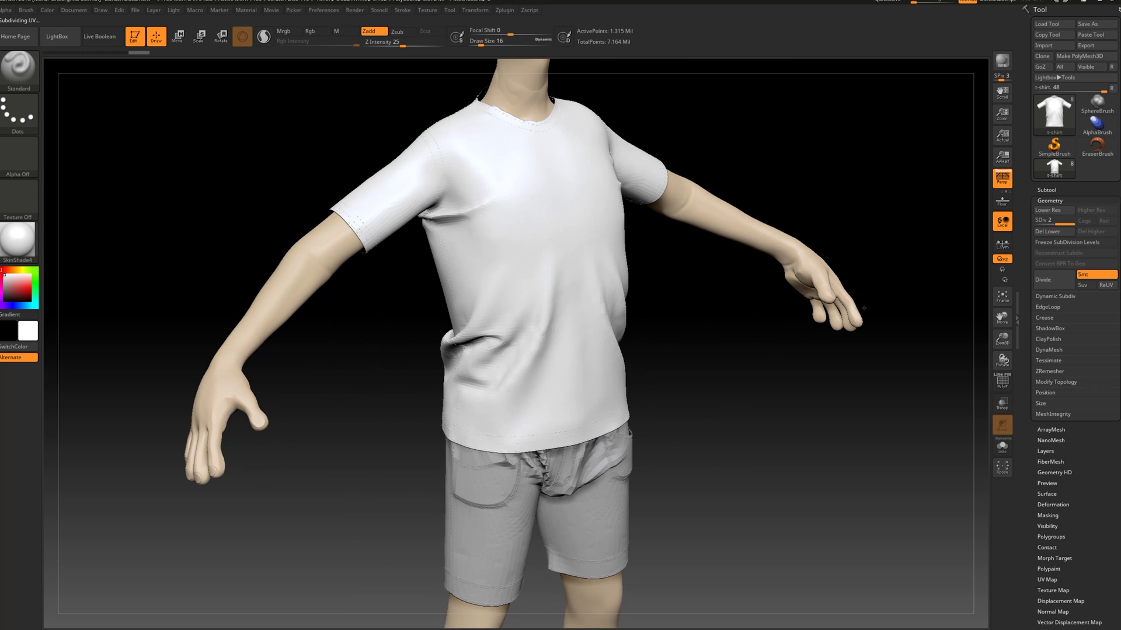
Step: Try a third subdivision level on the t-shirt, step back to level 2 and delete the higher level
click(1050, 279)
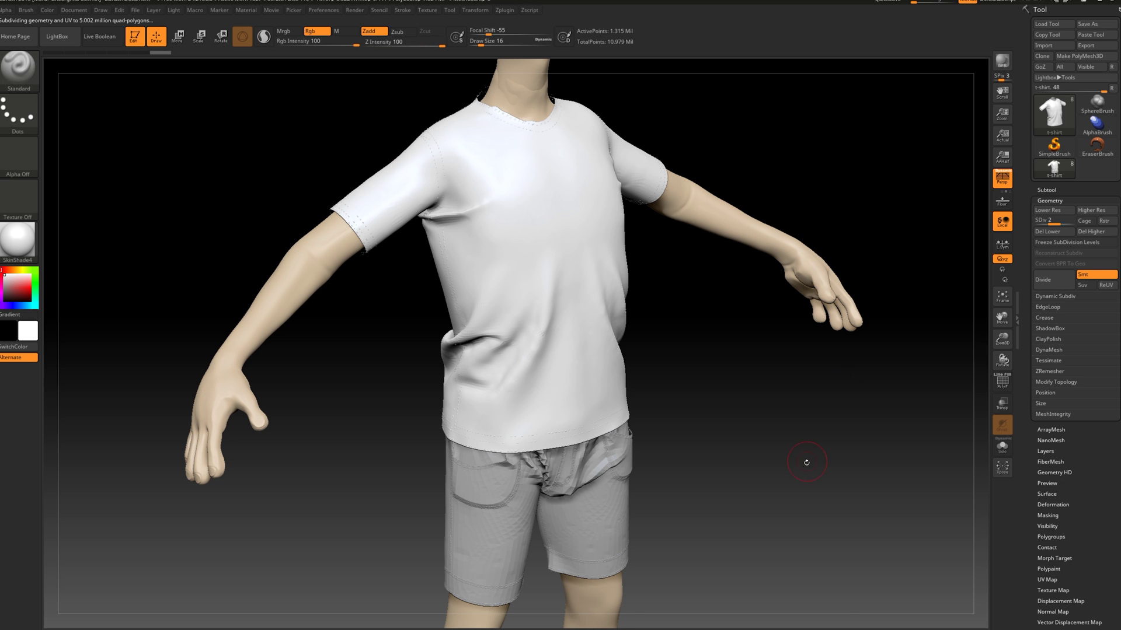
key(shift+d)
alt+drag(805, 461, 835, 407)
click(1091, 231)
Step: Select the shorts subtool and divide its mesh once to subdivision level 2
drag(906, 391, 775, 437)
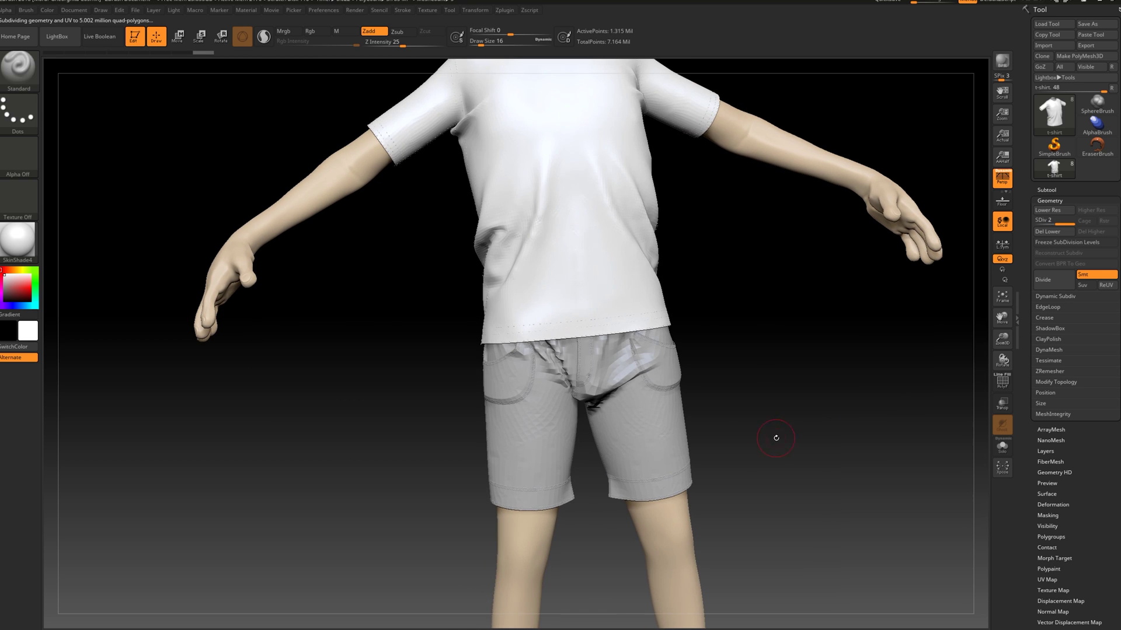
alt+click(660, 447)
click(1044, 282)
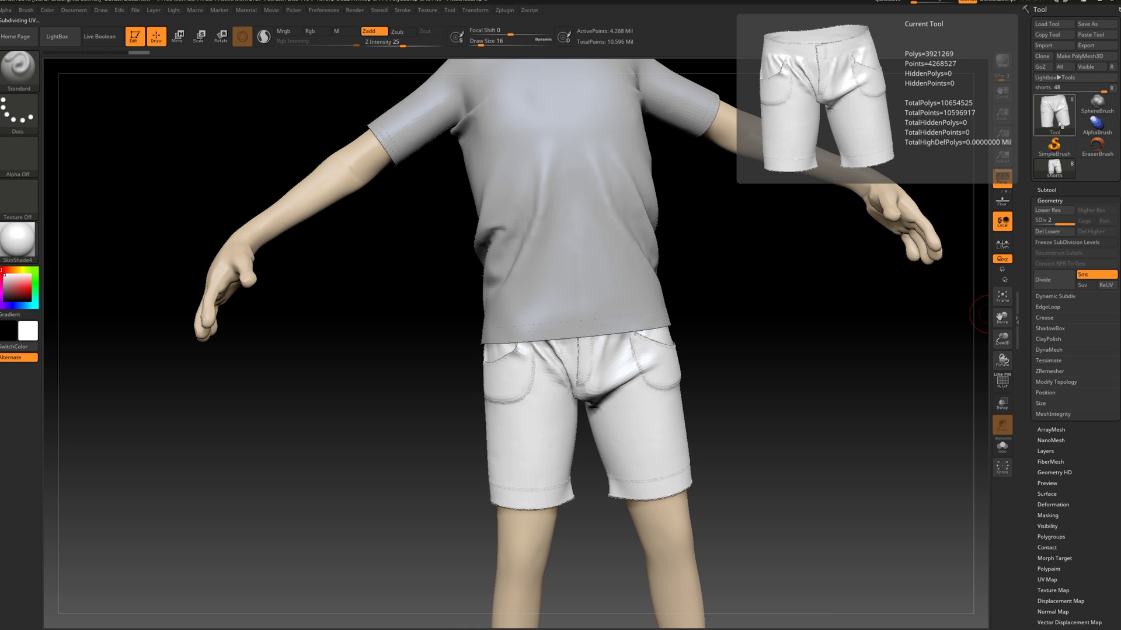
mouse_move(864, 303)
mouse_down()
mouse_move(770, 304)
mouse_move(834, 302)
mouse_move(824, 300)
mouse_move(815, 406)
mouse_move(897, 405)
mouse_up()
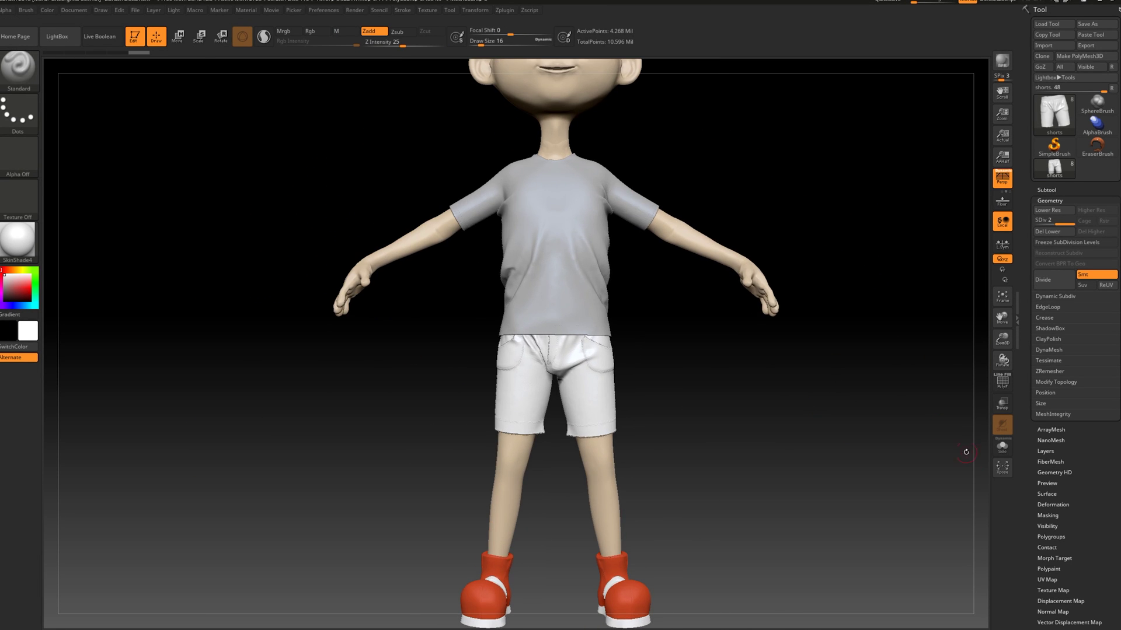
Step: Fill the t-shirt subtool with blue, RGB 93, 107, 223
alt+click(577, 291)
mouse_move(18, 289)
mouse_down()
mouse_move(12, 297)
mouse_move(21, 284)
mouse_up()
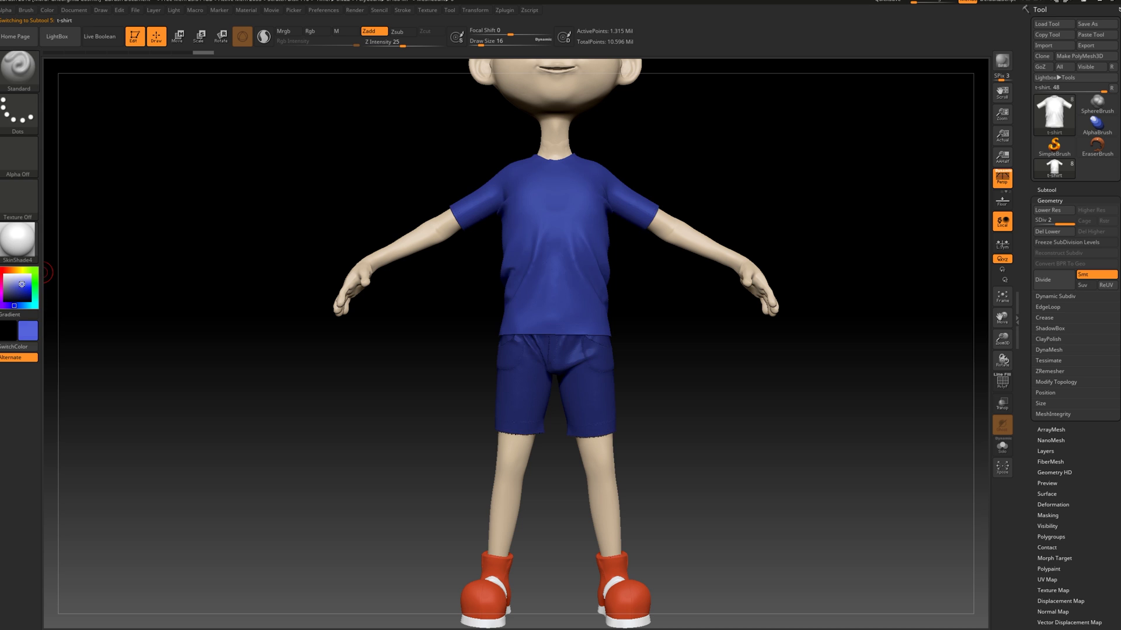
click(52, 12)
click(67, 200)
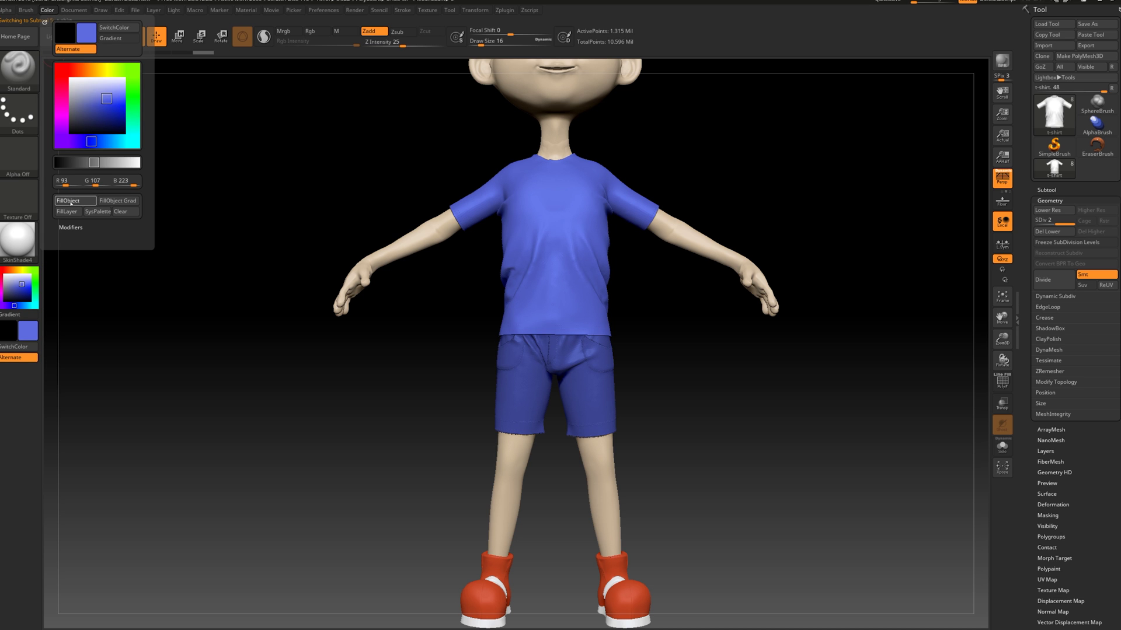
Step: Fill the shorts subtool with light green, RGB 172, 228, 152, and review the dressed boy from the side and front
alt+click(592, 347)
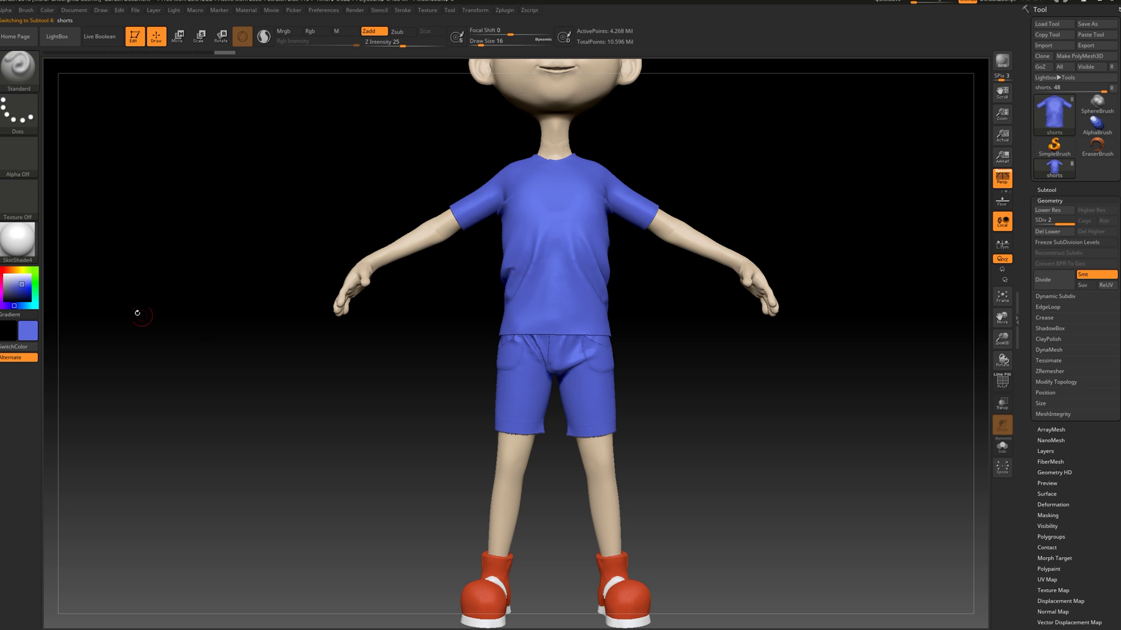
click(35, 278)
mouse_move(29, 283)
mouse_down()
mouse_move(14, 292)
mouse_move(20, 281)
mouse_up()
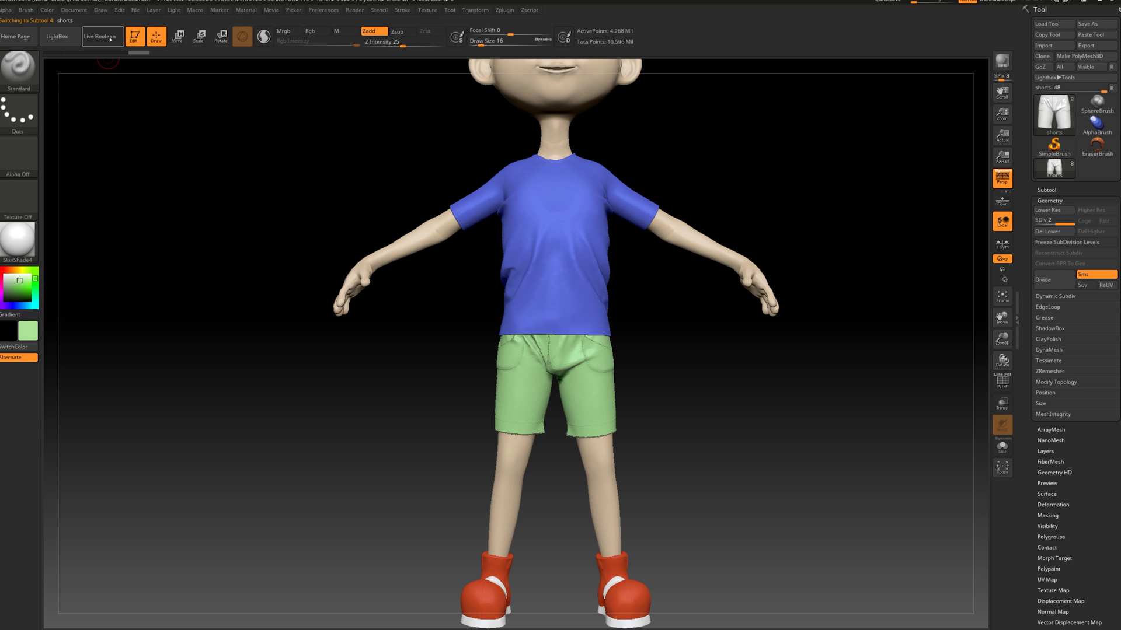
click(57, 12)
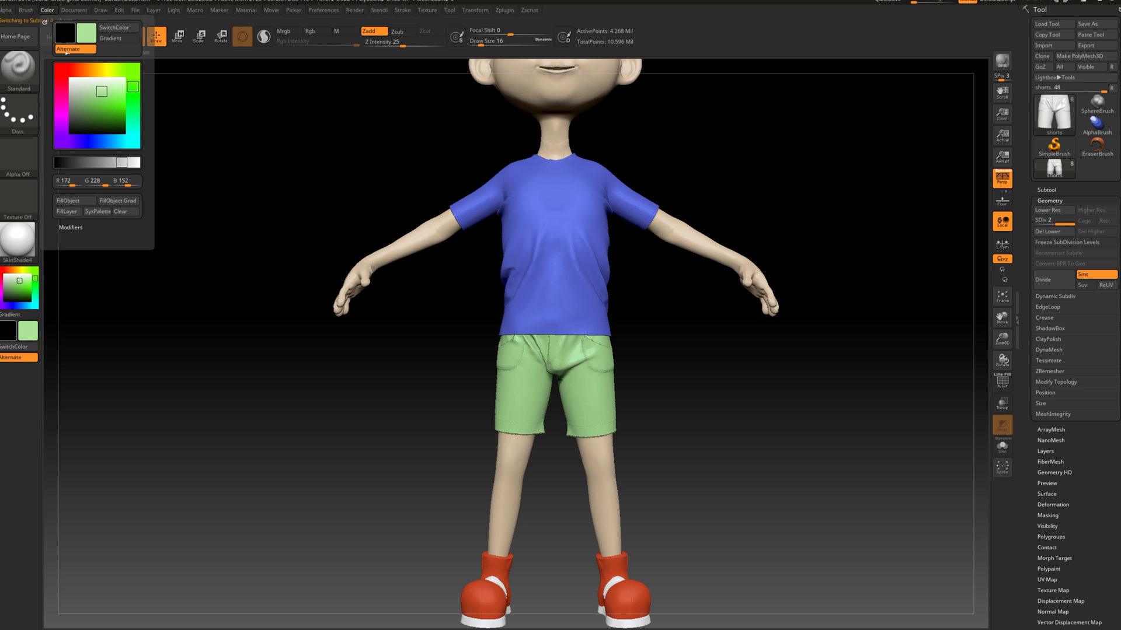
alt+drag(928, 230, 728, 418)
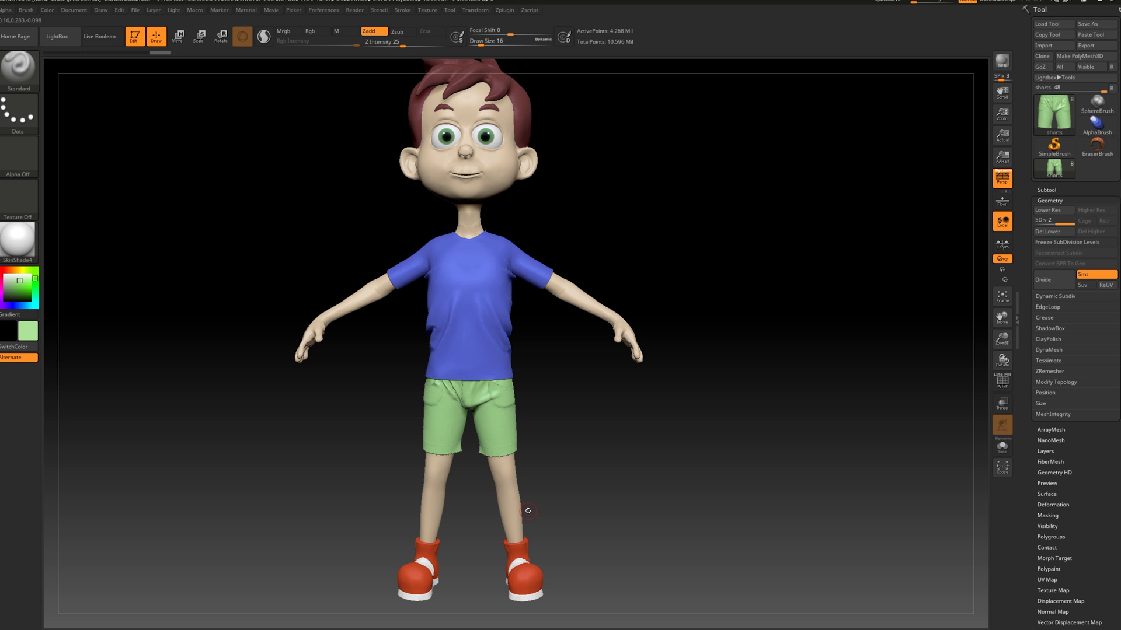
drag(527, 513, 671, 245)
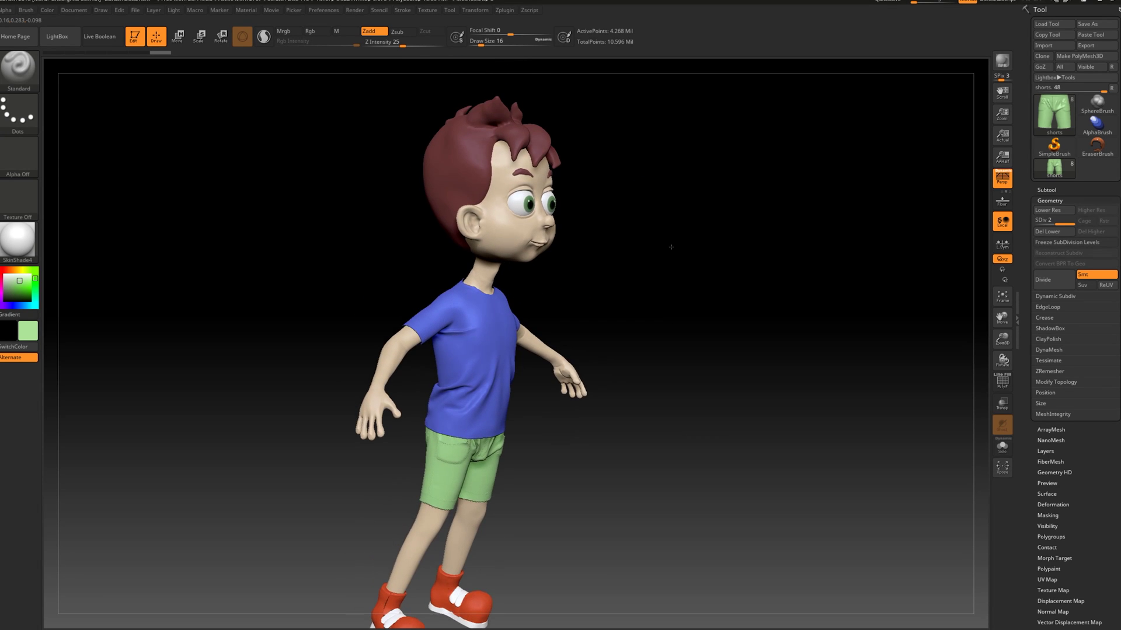
drag(748, 310, 741, 278)
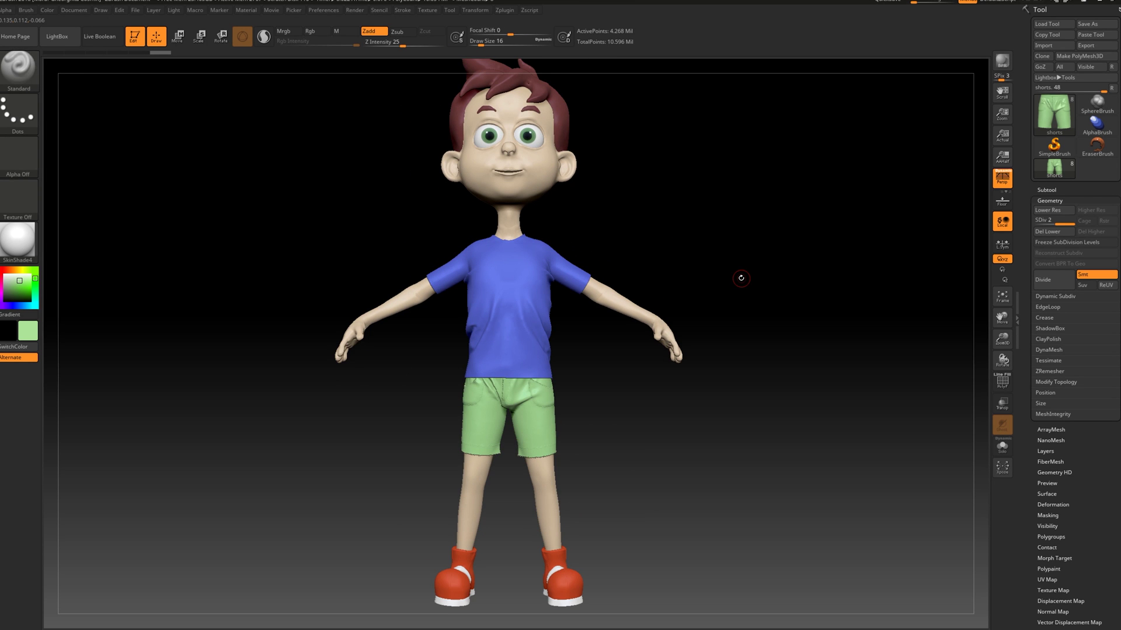